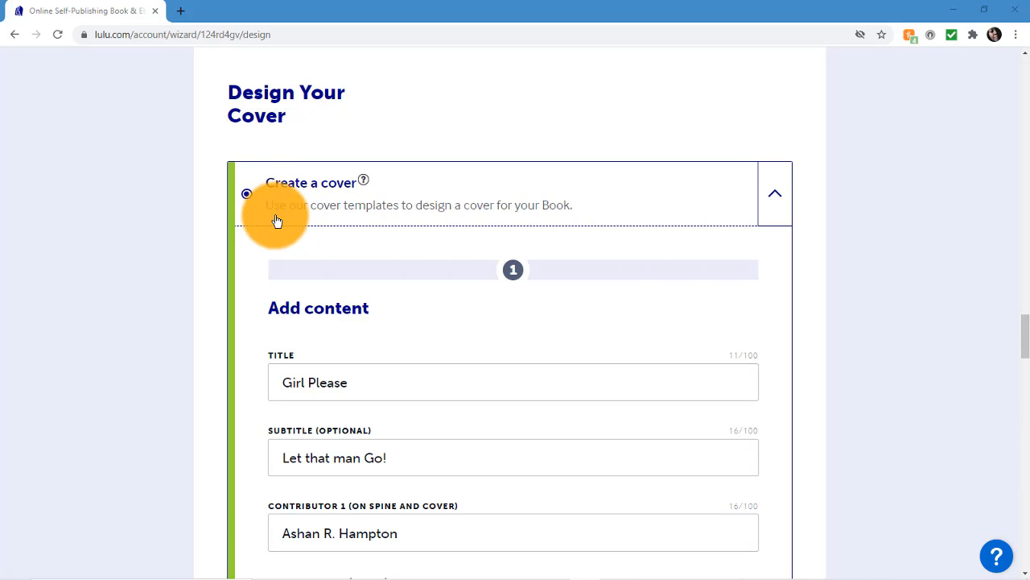
Step: Choose the Create a cover option and review the title, subtitle, contributor and full back cover description fields
click(249, 197)
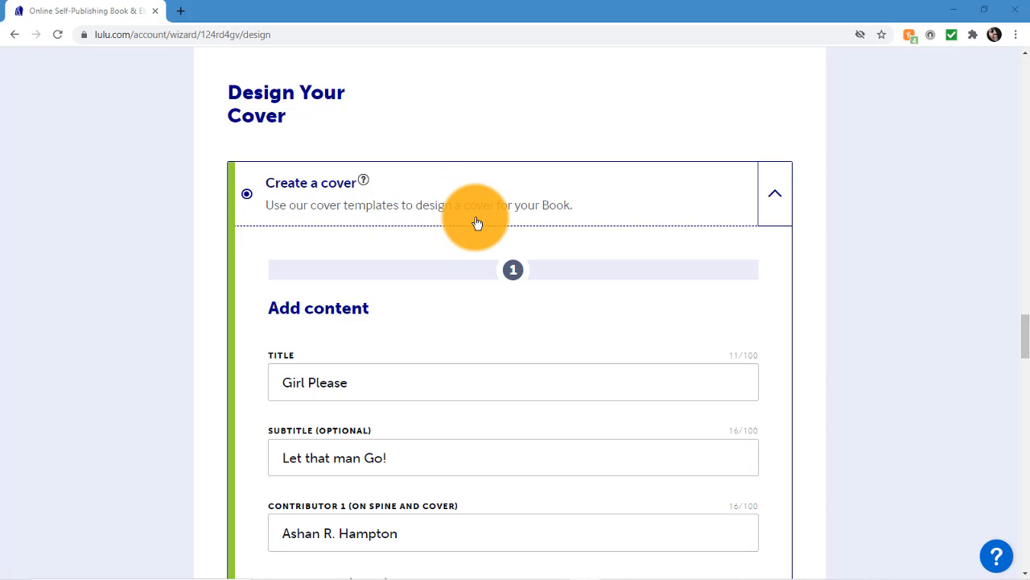
scroll(933, 339, down, 3)
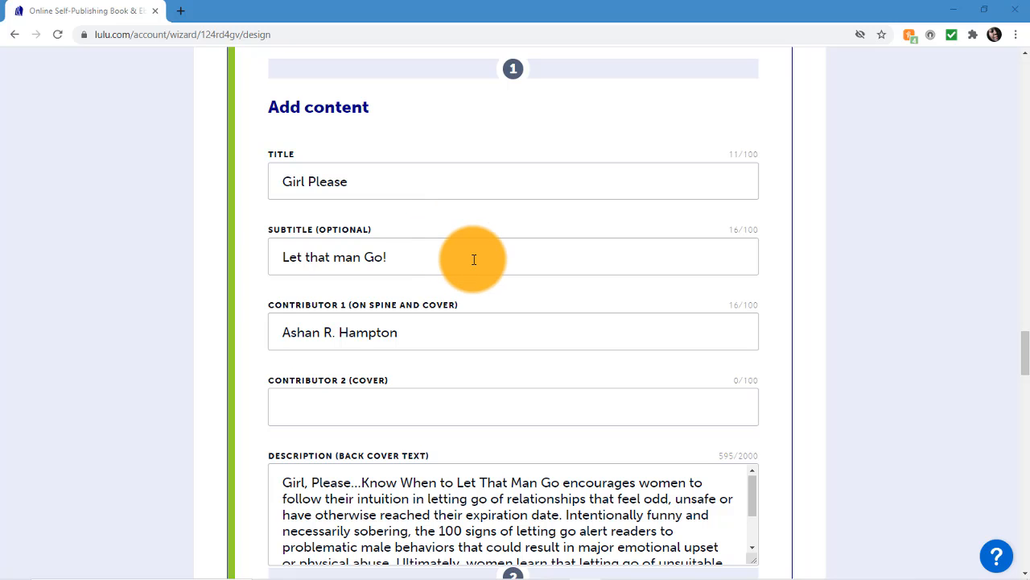
scroll(841, 329, down, 2)
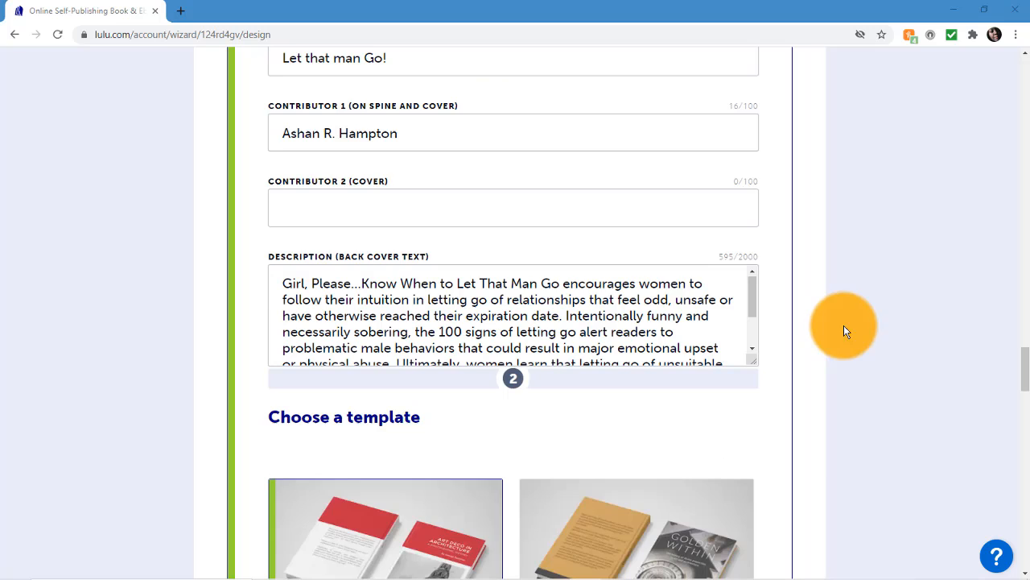
scroll(443, 156, up, 1)
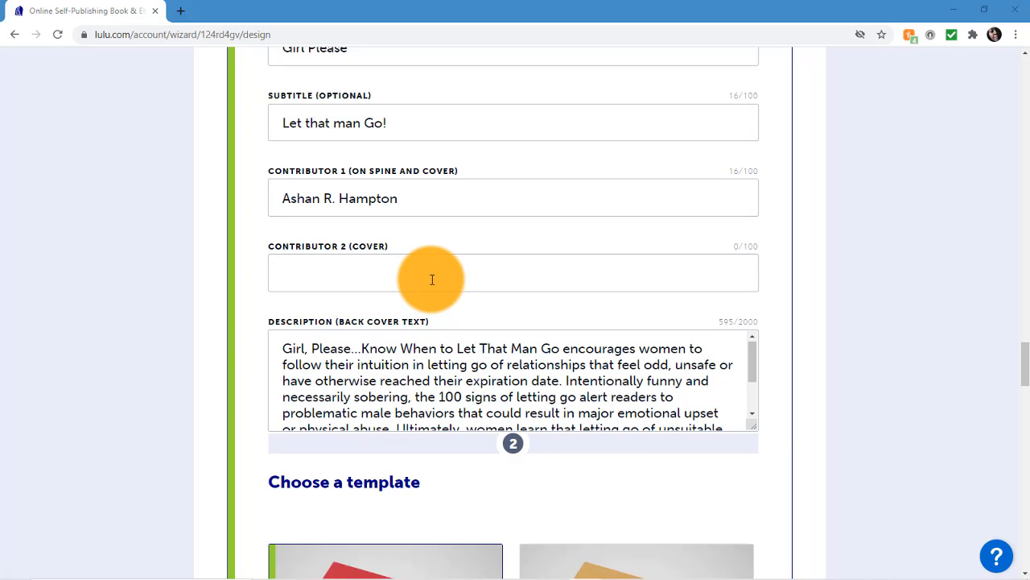
scroll(823, 360, down, 1)
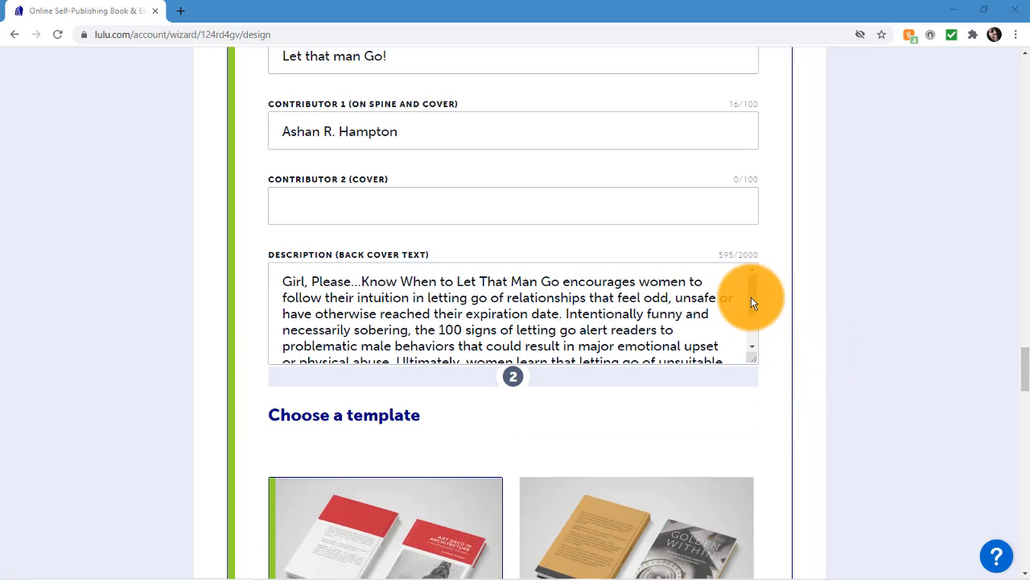
drag(751, 308, 747, 282)
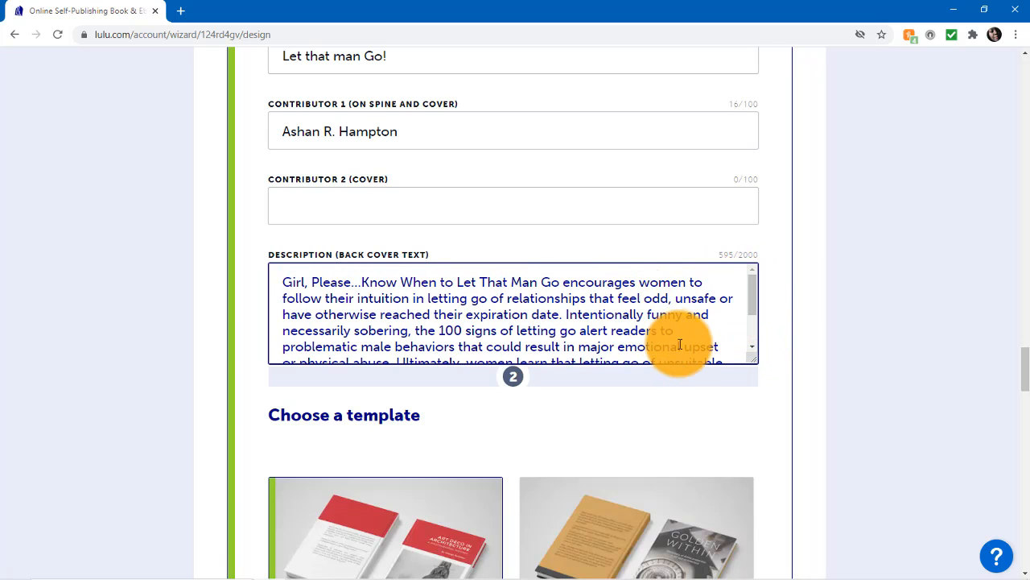
drag(753, 313, 752, 340)
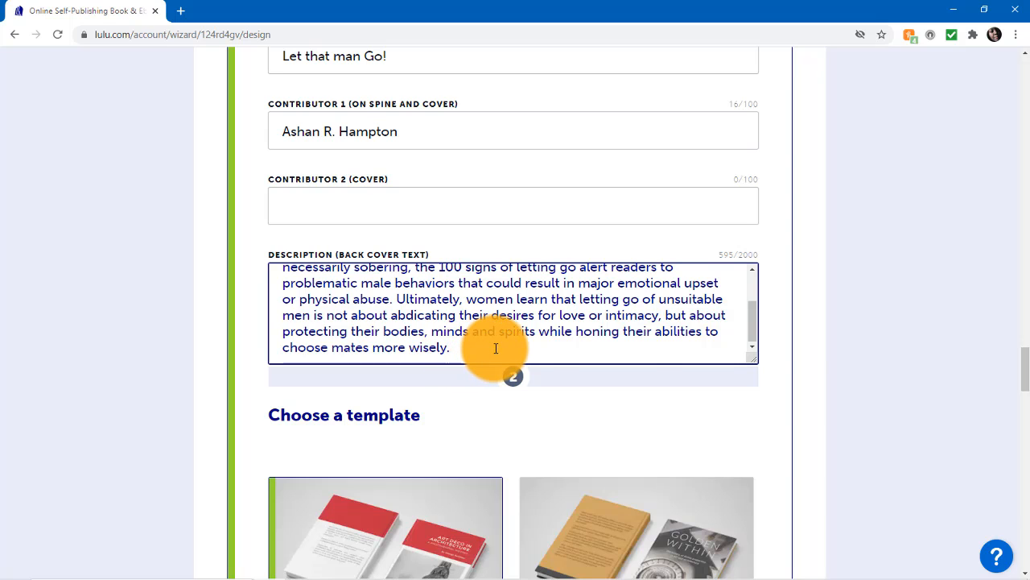
scroll(753, 329, up, 2)
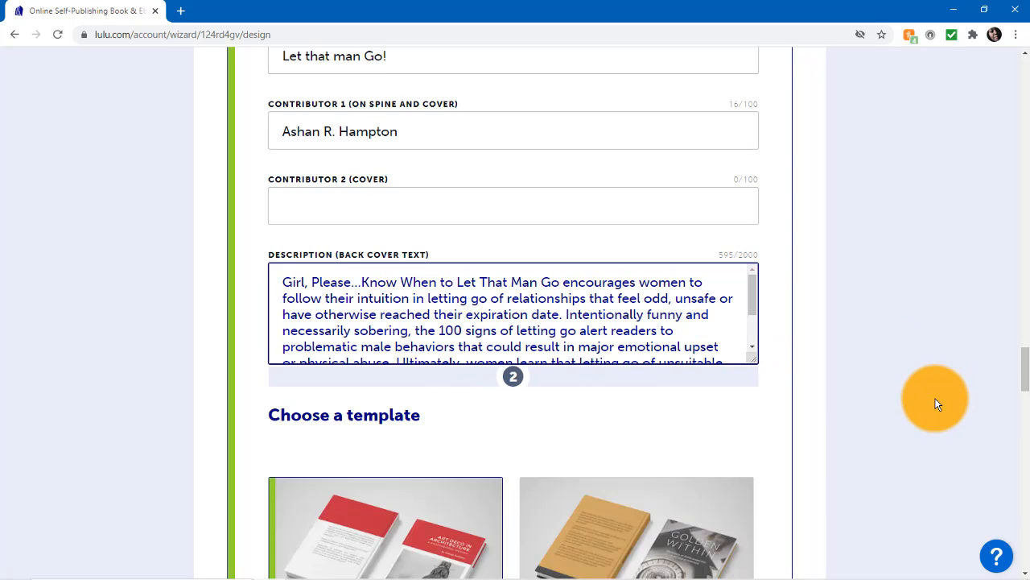
Step: Examine the four available cover templates and the image upload section with its file type requirements
scroll(934, 405, down, 4)
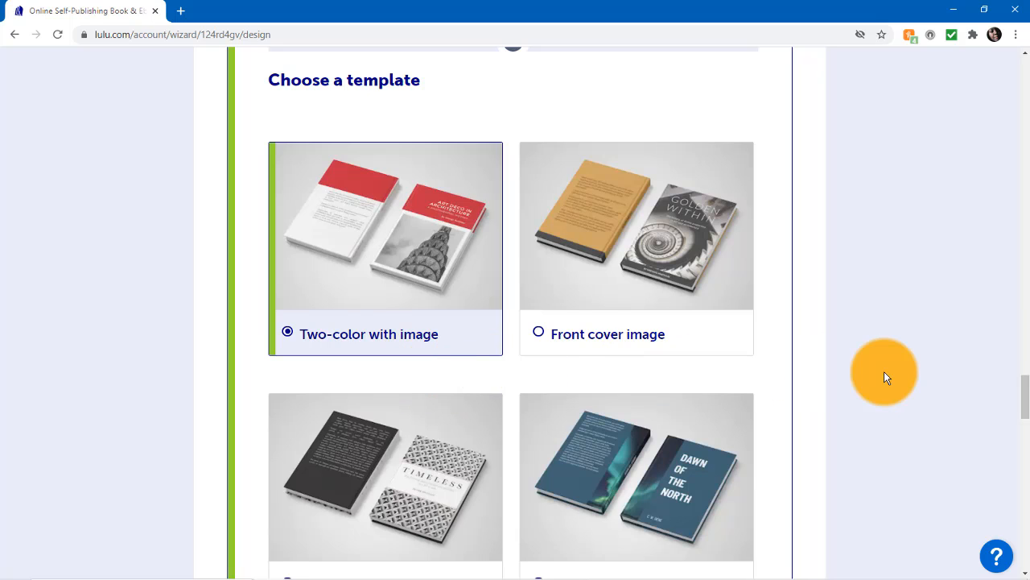
scroll(885, 375, down, 1)
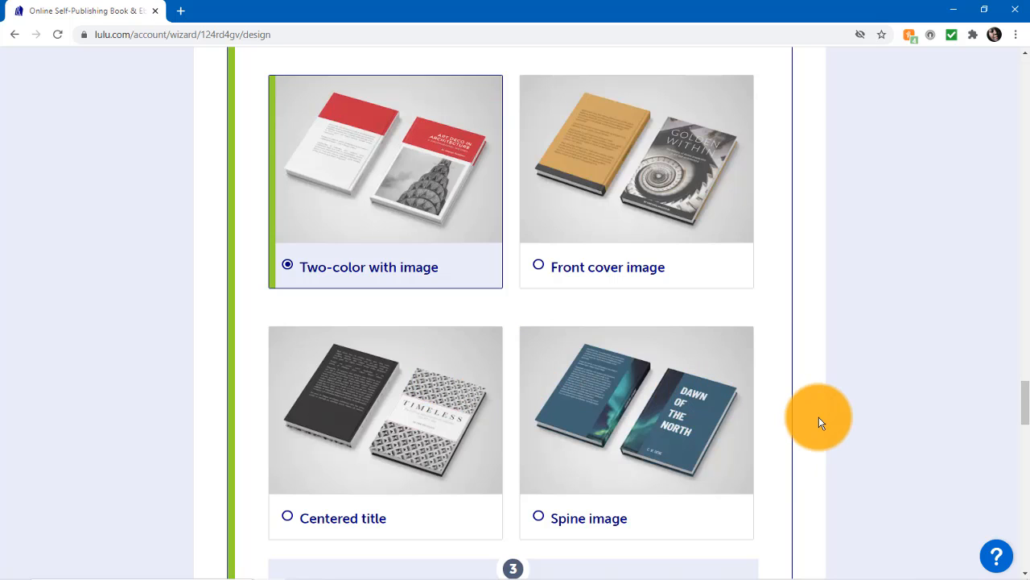
scroll(820, 422, down, 3)
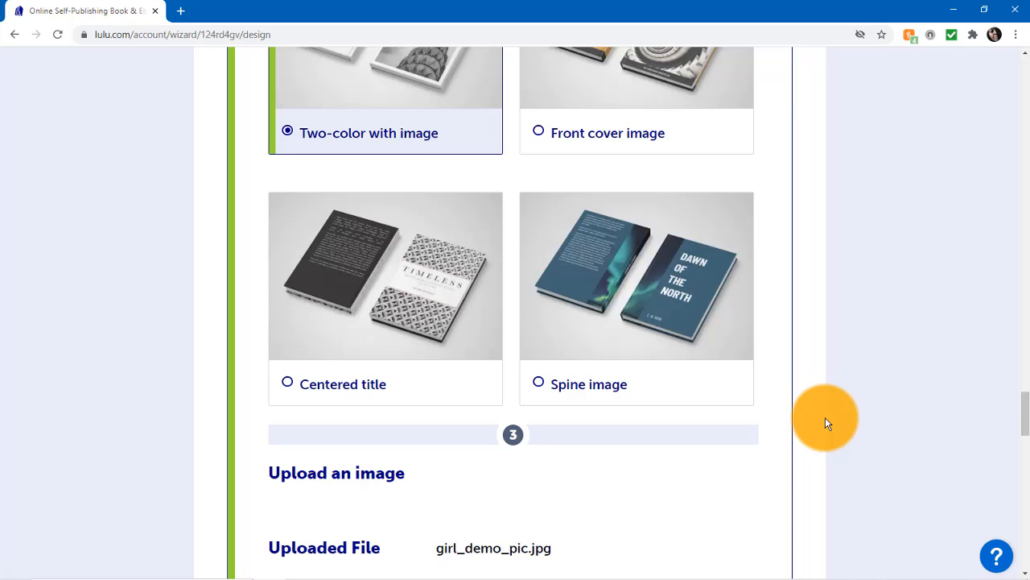
scroll(825, 422, up, 3)
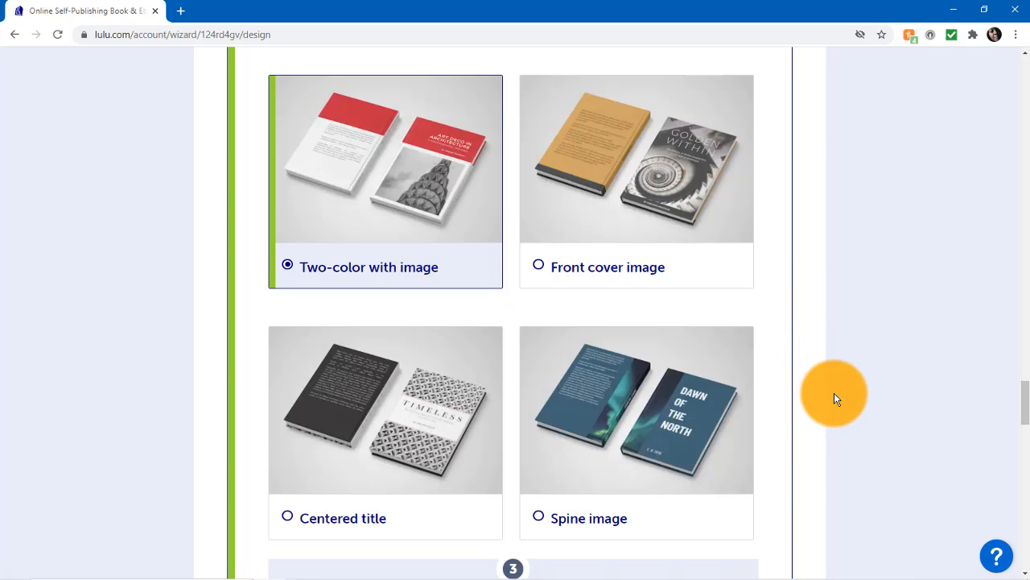
scroll(834, 394, down, 5)
scroll(834, 392, down, 2)
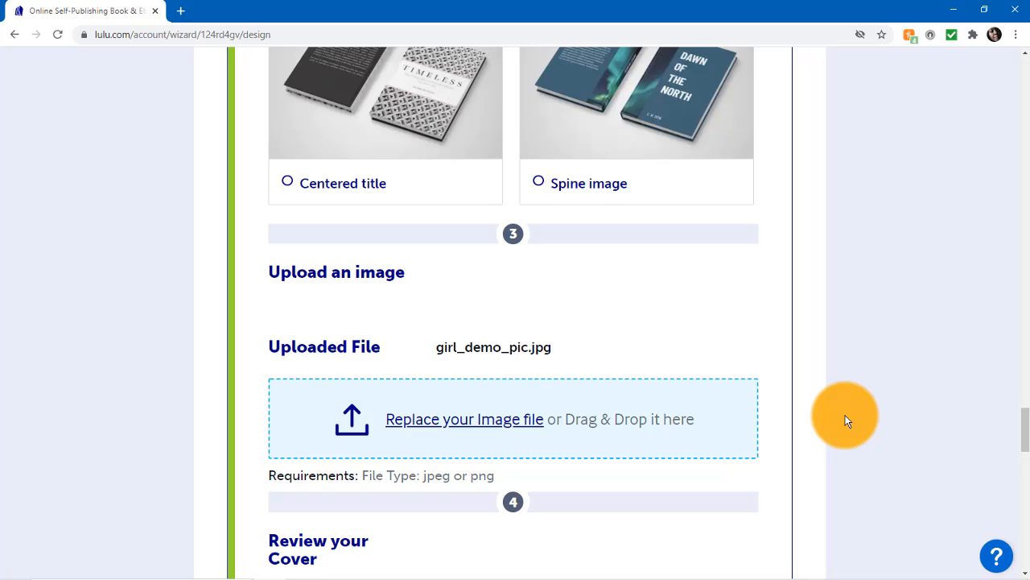
scroll(845, 420, down, 3)
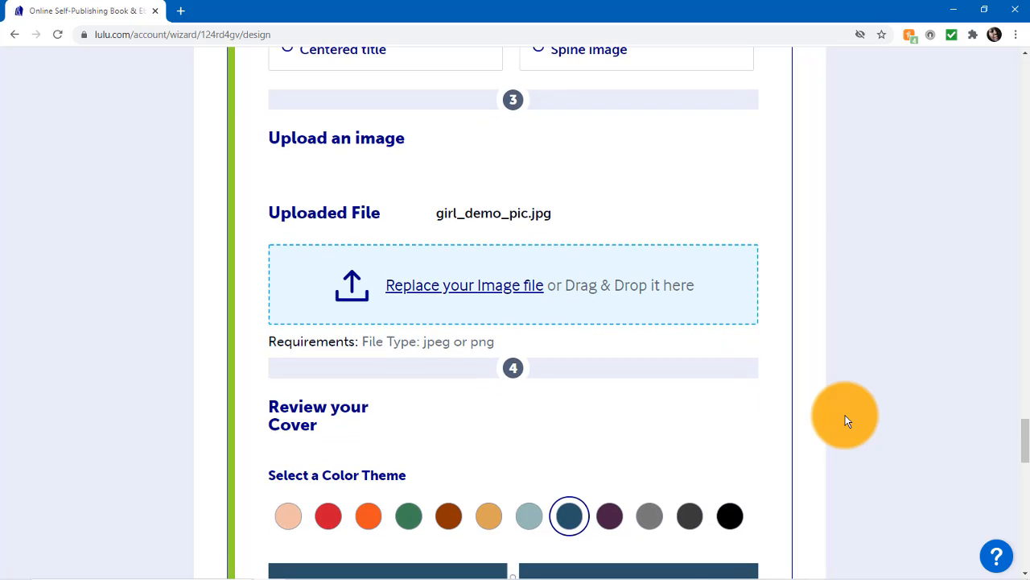
Step: Examine the color theme choices and the front, spine and back cover preview of the two-color template
scroll(846, 420, down, 2)
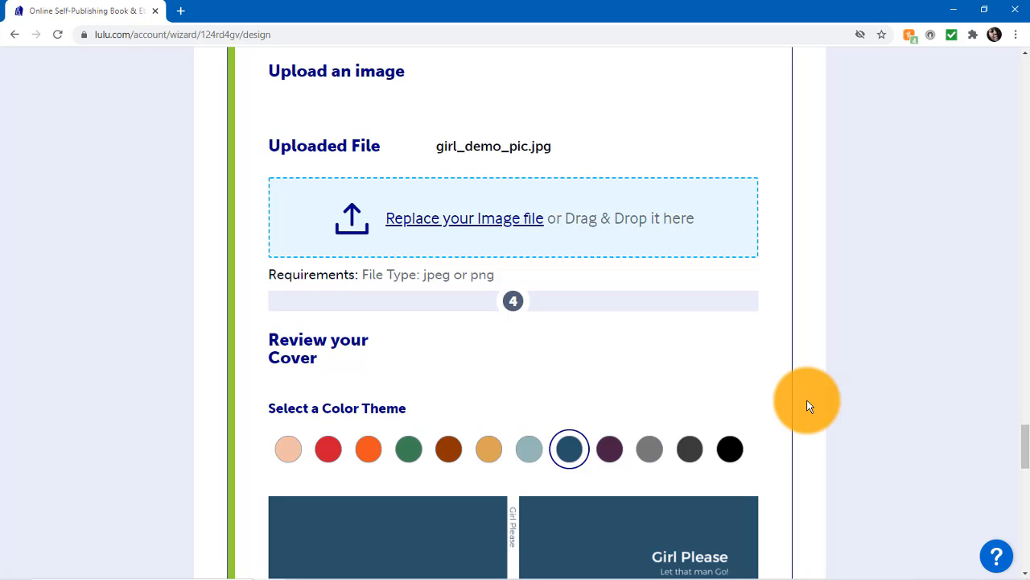
scroll(809, 406, down, 3)
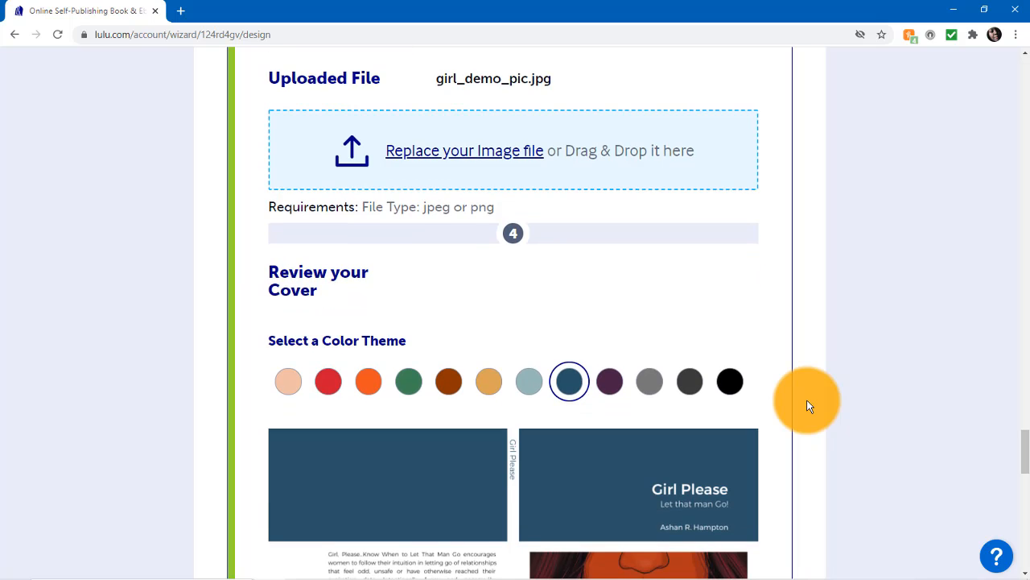
scroll(809, 406, down, 1)
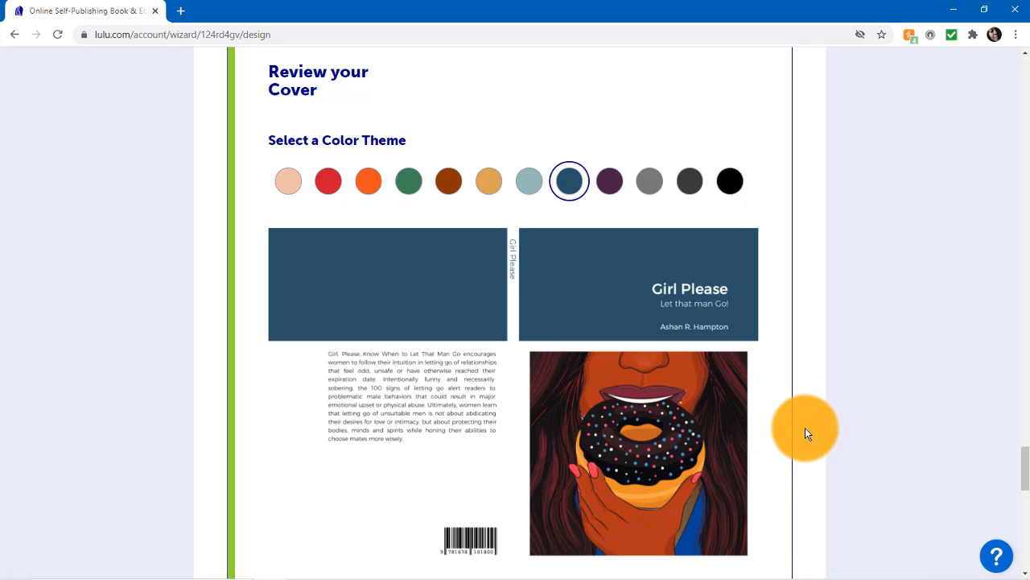
scroll(806, 428, up, 1)
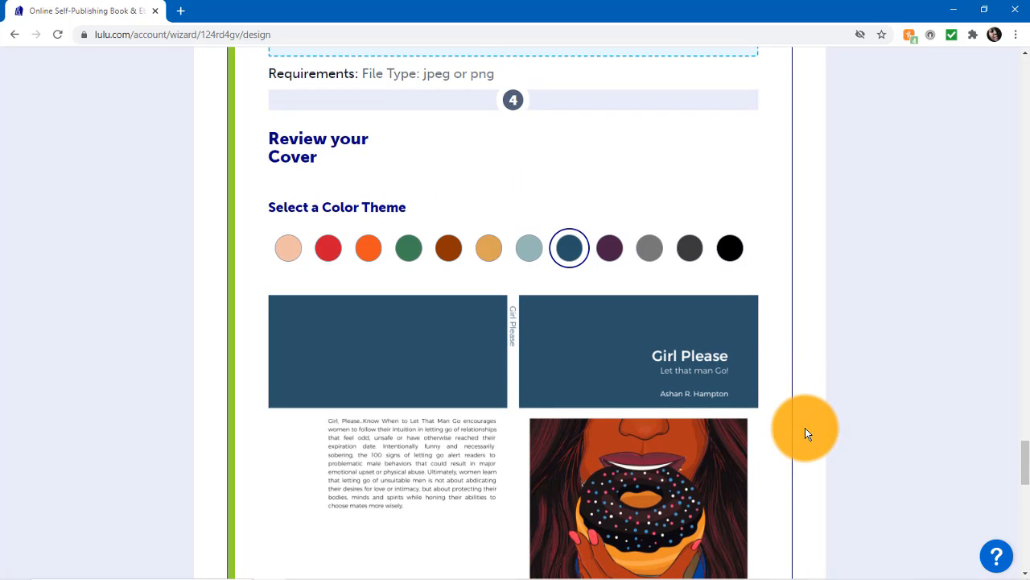
scroll(805, 432, down, 2)
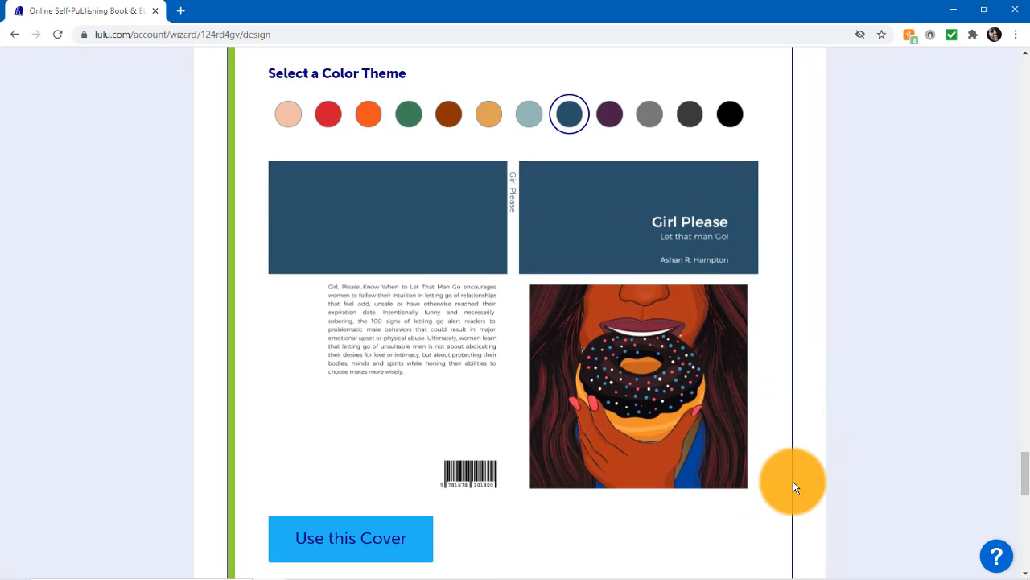
scroll(793, 487, down, 1)
scroll(793, 487, up, 2)
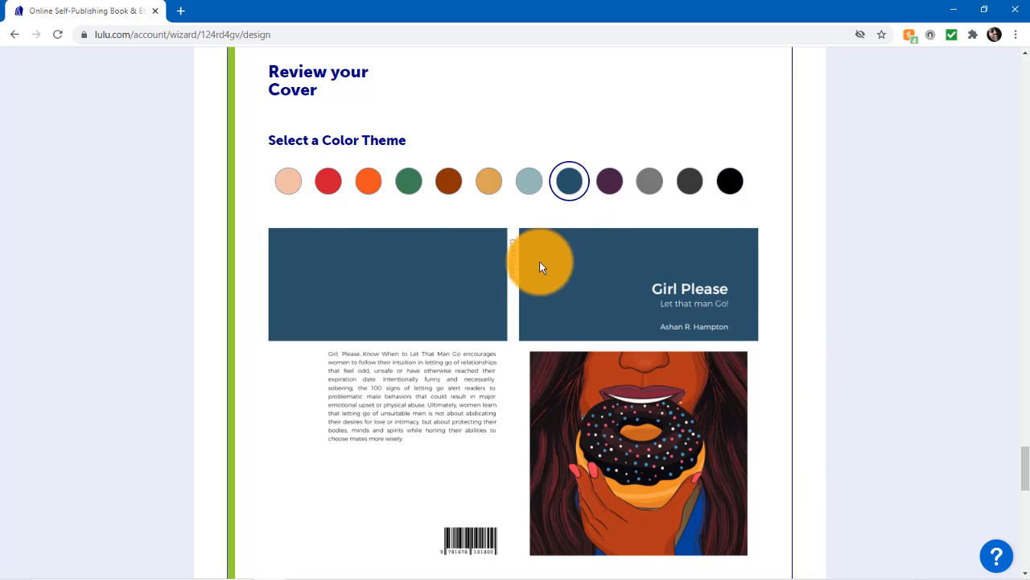
scroll(813, 380, down, 2)
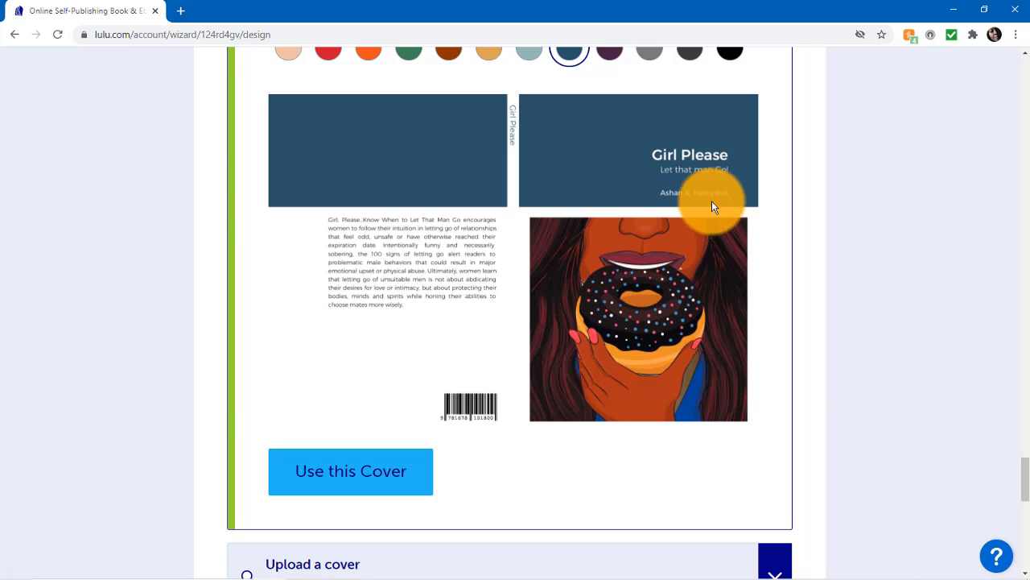
Step: Apply the Front cover image template and check how the cover preview looks with it
scroll(813, 362, up, 8)
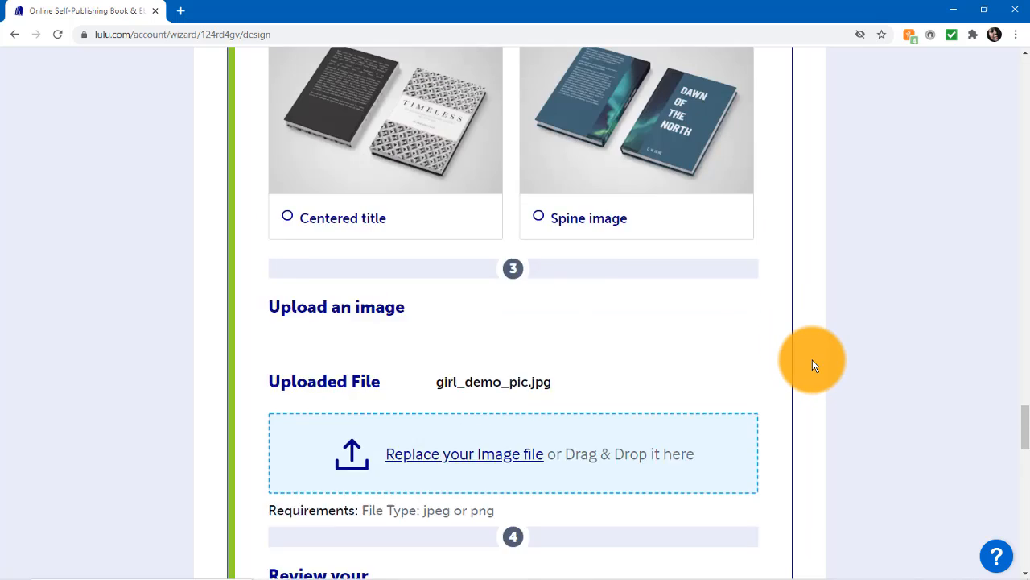
scroll(812, 365, up, 9)
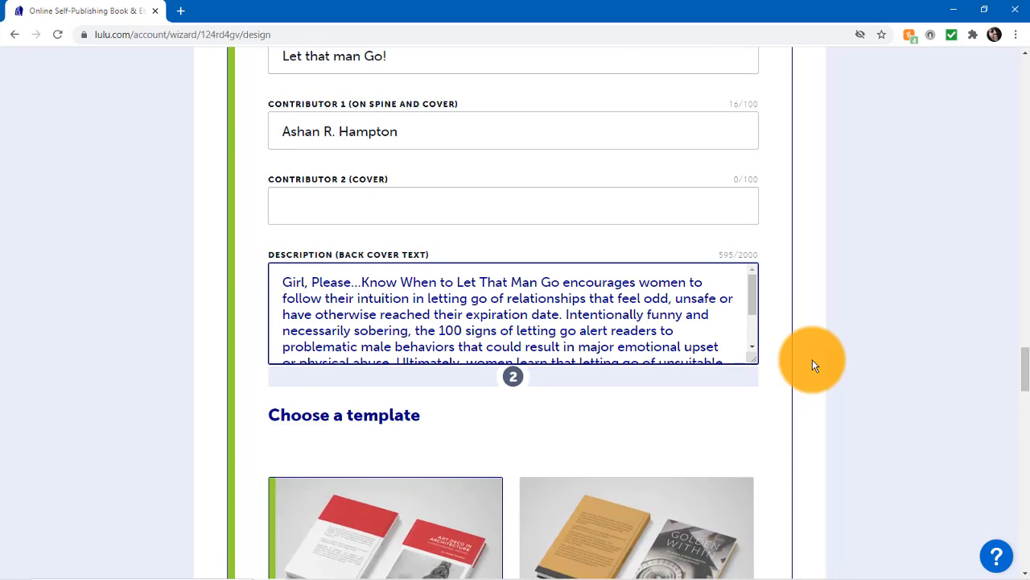
scroll(812, 359, up, 3)
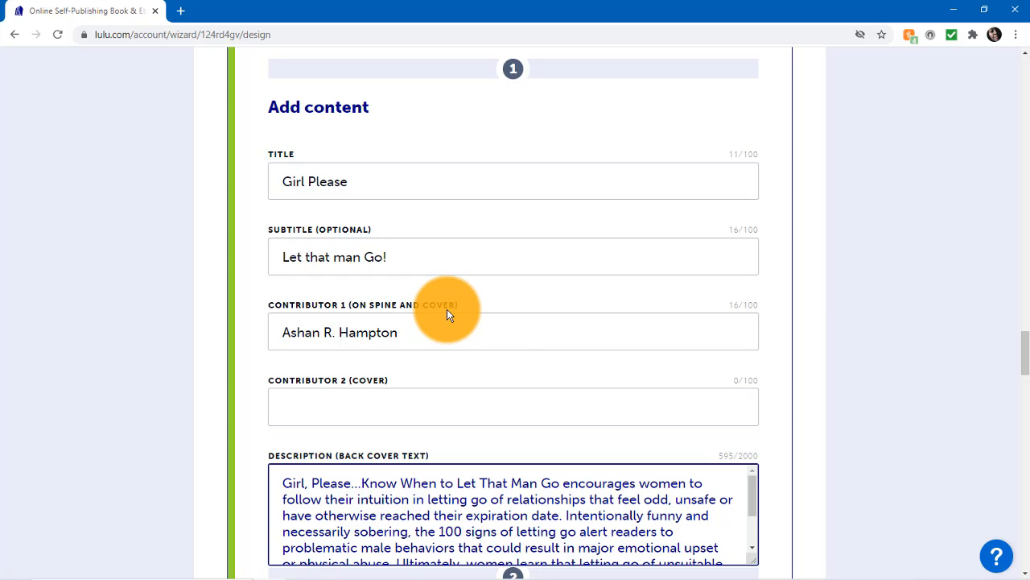
scroll(871, 372, down, 1)
scroll(874, 370, down, 5)
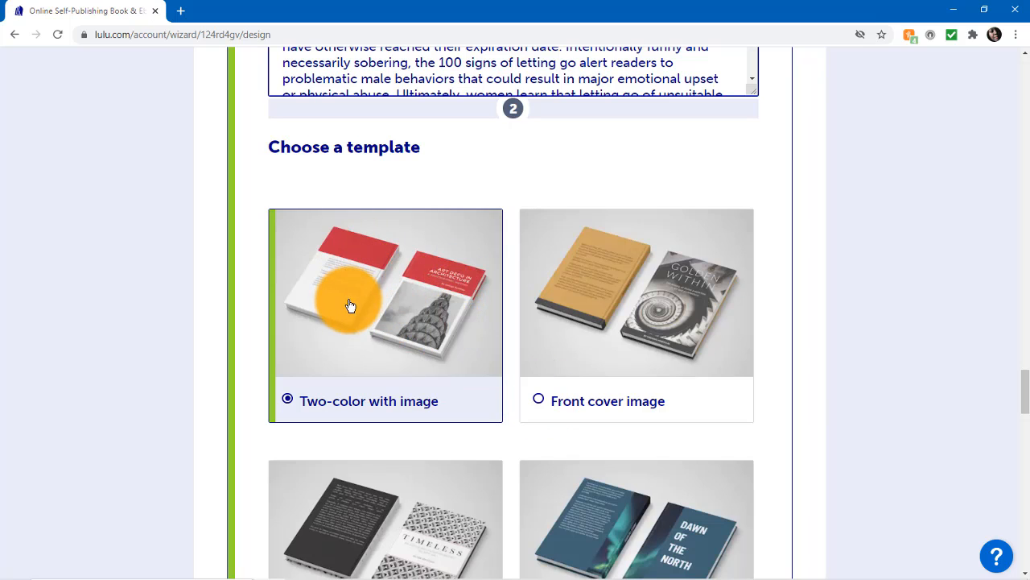
scroll(714, 389, down, 1)
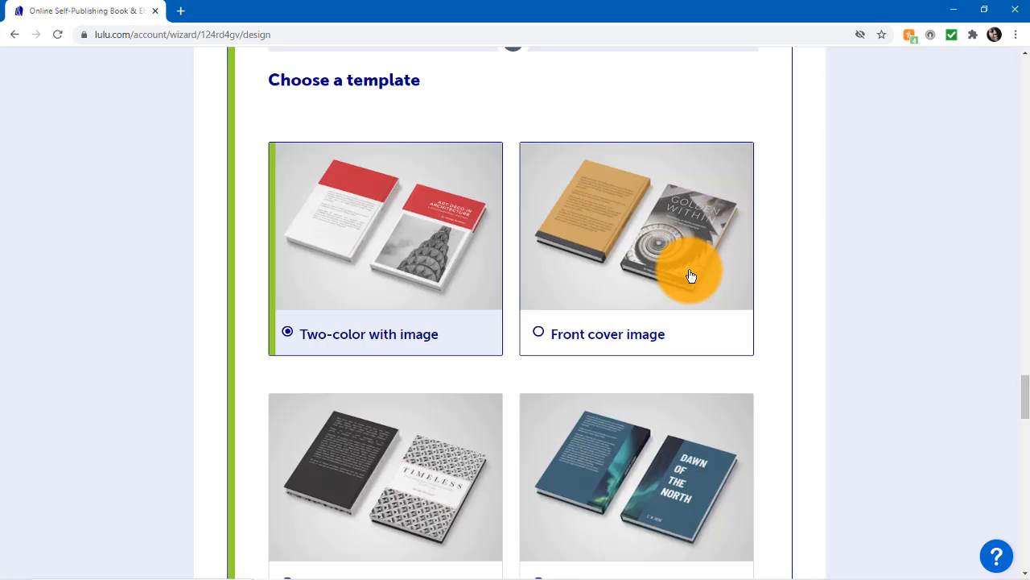
click(538, 334)
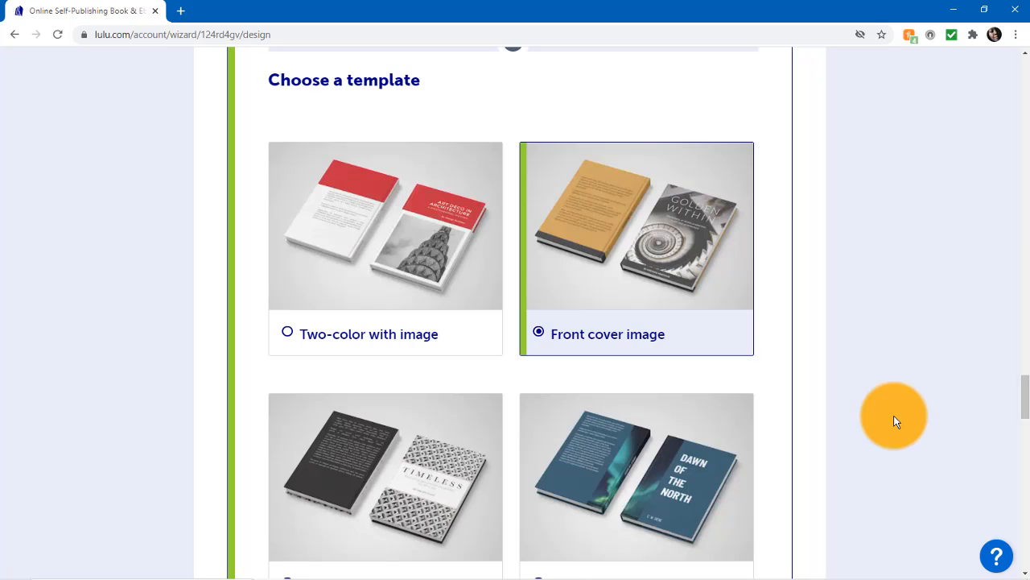
scroll(896, 421, down, 6)
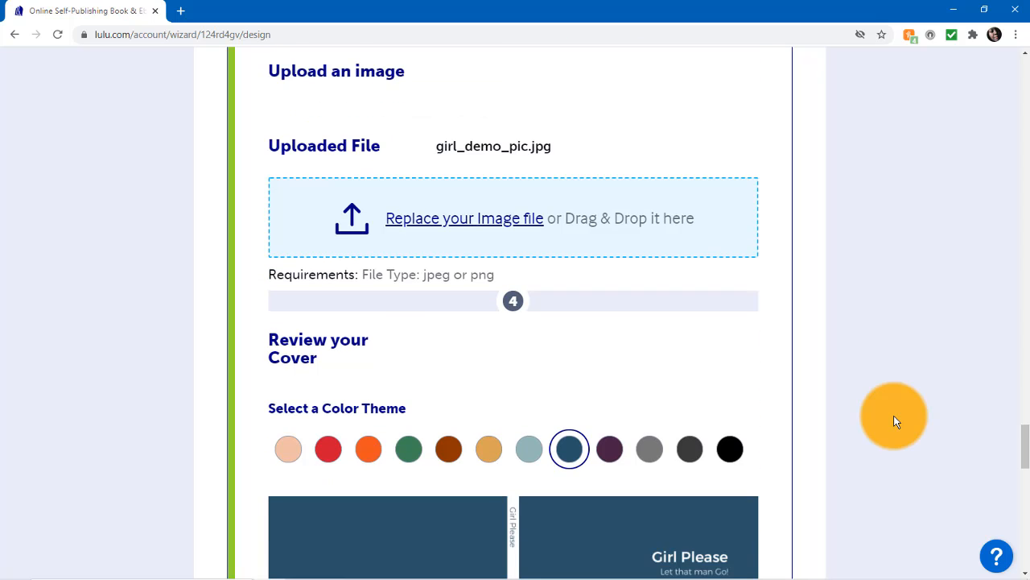
scroll(896, 421, down, 4)
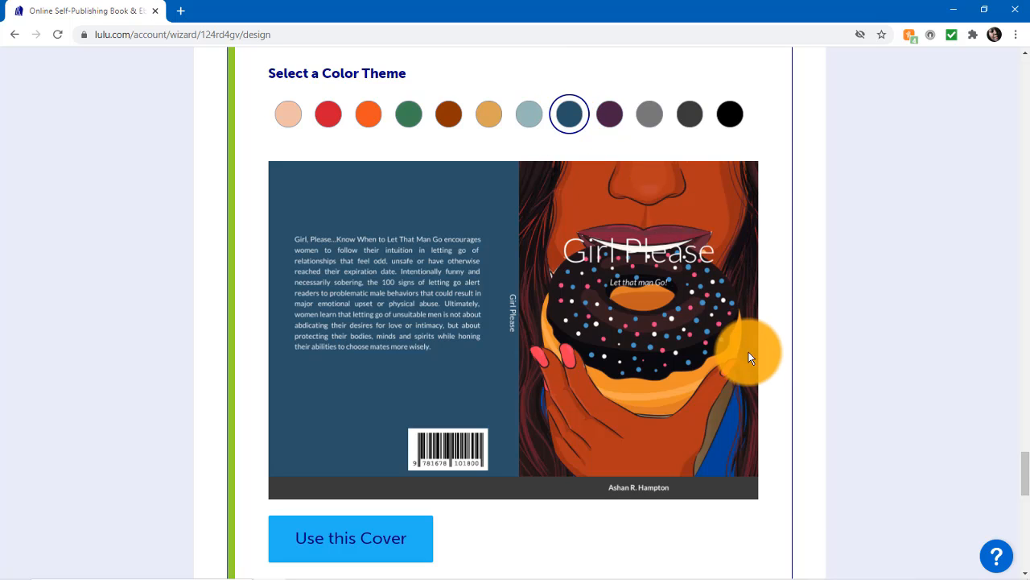
scroll(758, 358, down, 2)
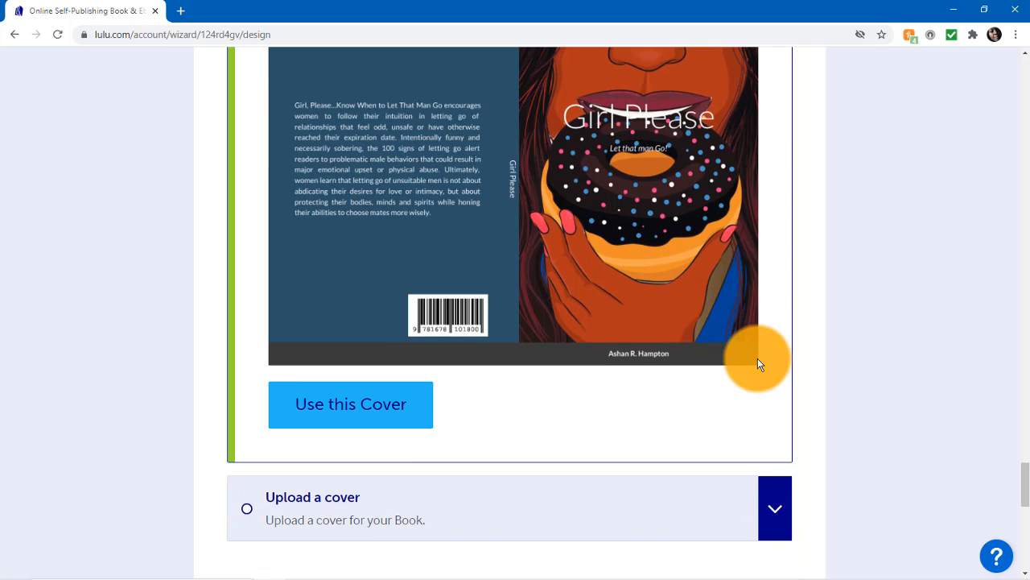
scroll(757, 358, up, 4)
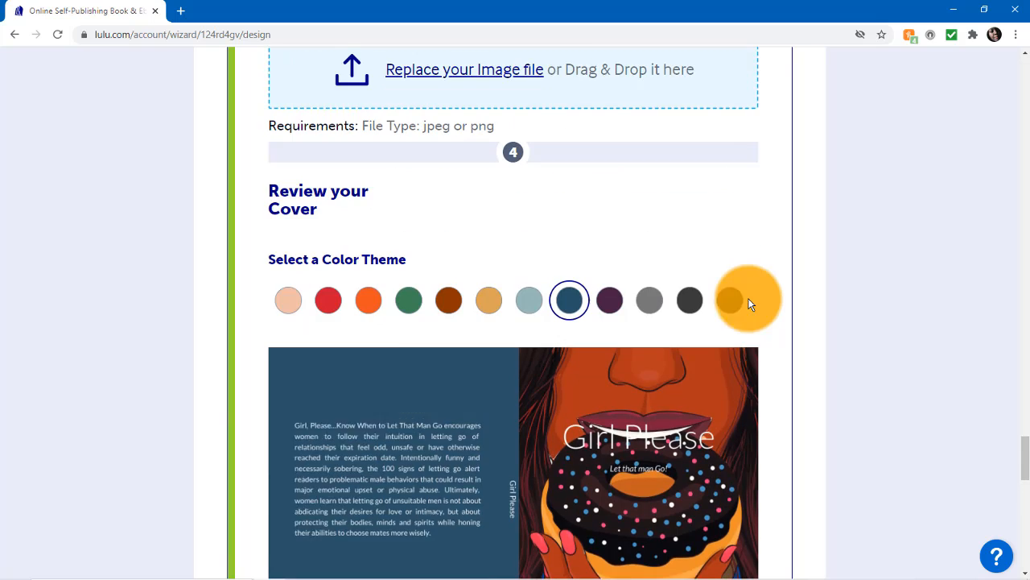
scroll(749, 304, down, 3)
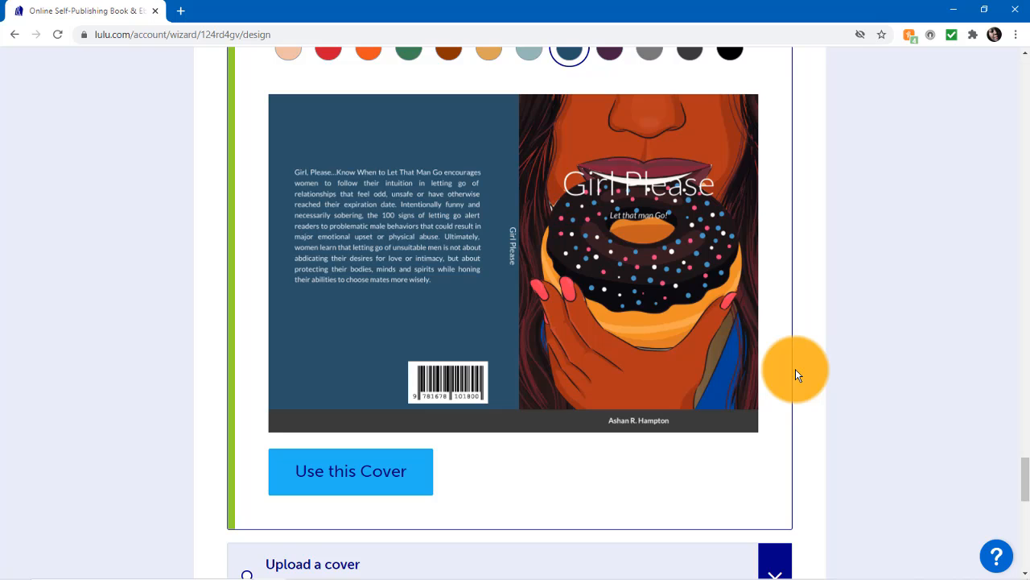
Step: Switch the cover template to Centered title
scroll(795, 371, up, 10)
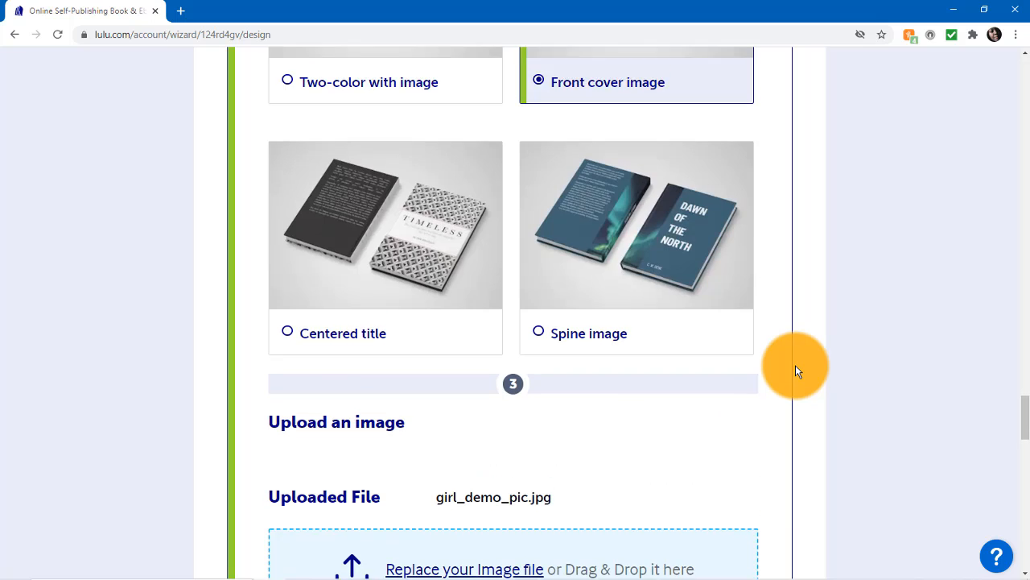
scroll(797, 371, up, 2)
scroll(797, 372, down, 2)
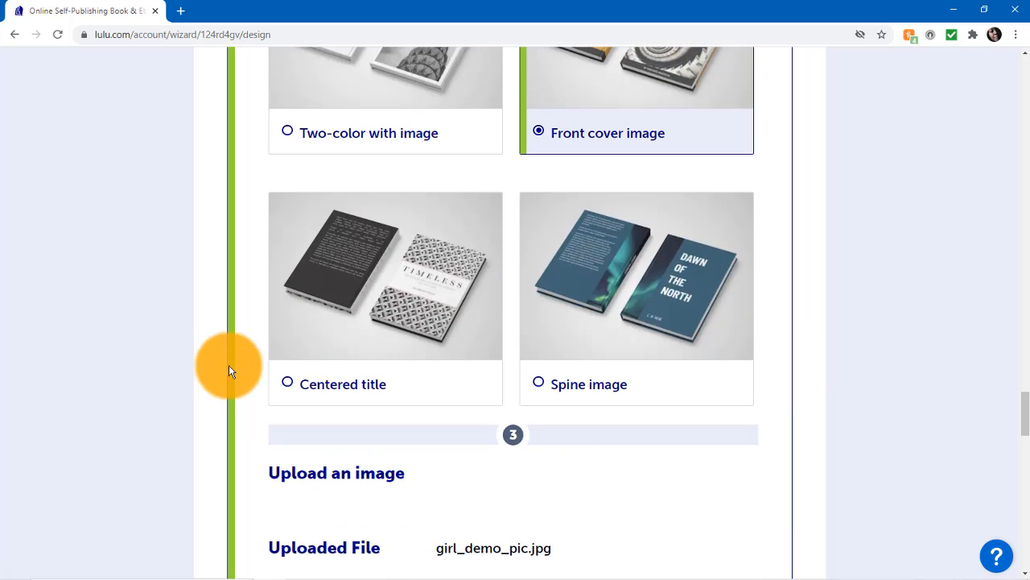
click(286, 384)
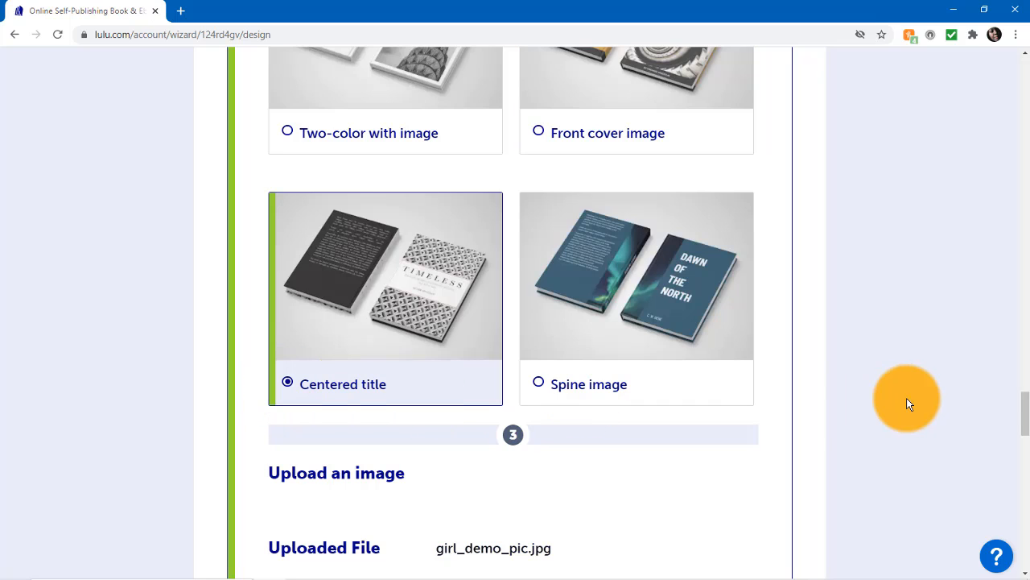
Step: Check the Centered title cover preview and change its color theme to dark purple
scroll(834, 413, down, 5)
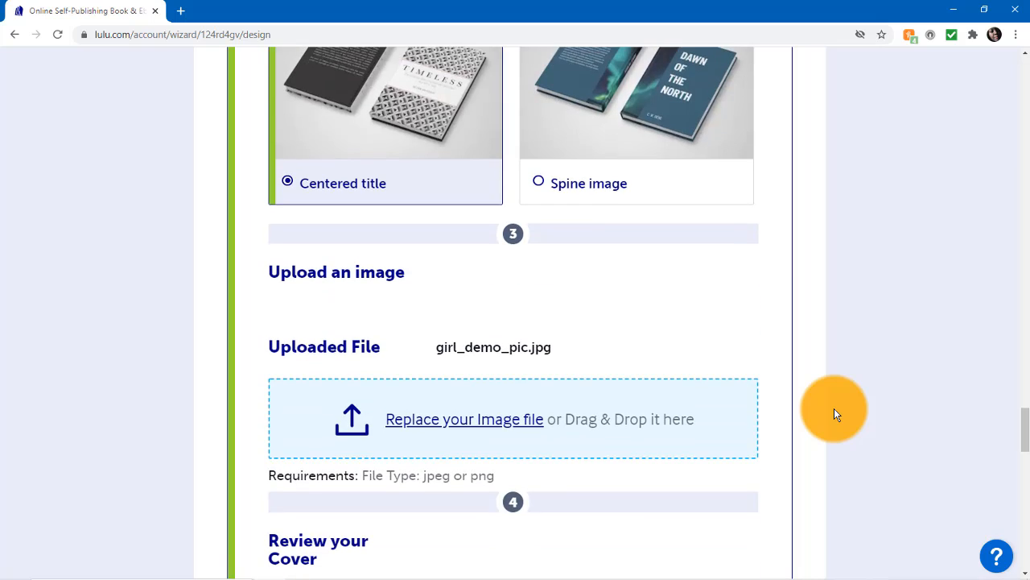
scroll(846, 415, down, 2)
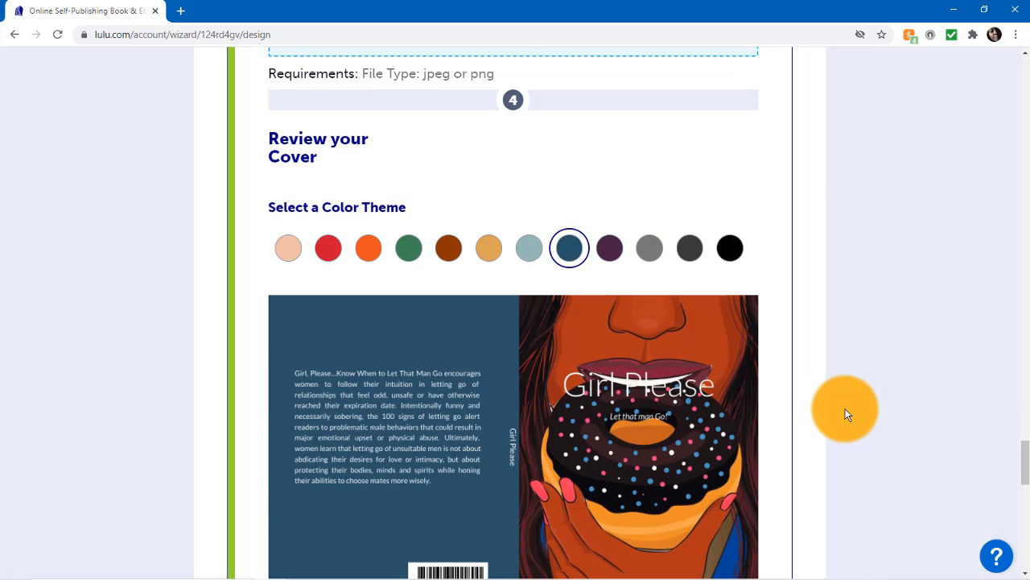
scroll(846, 415, down, 1)
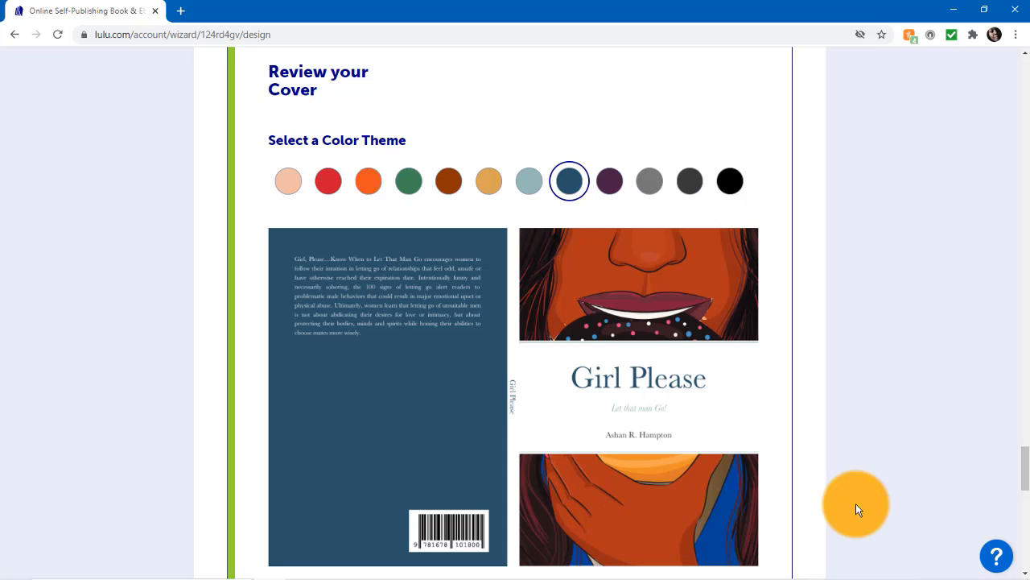
scroll(857, 503, down, 1)
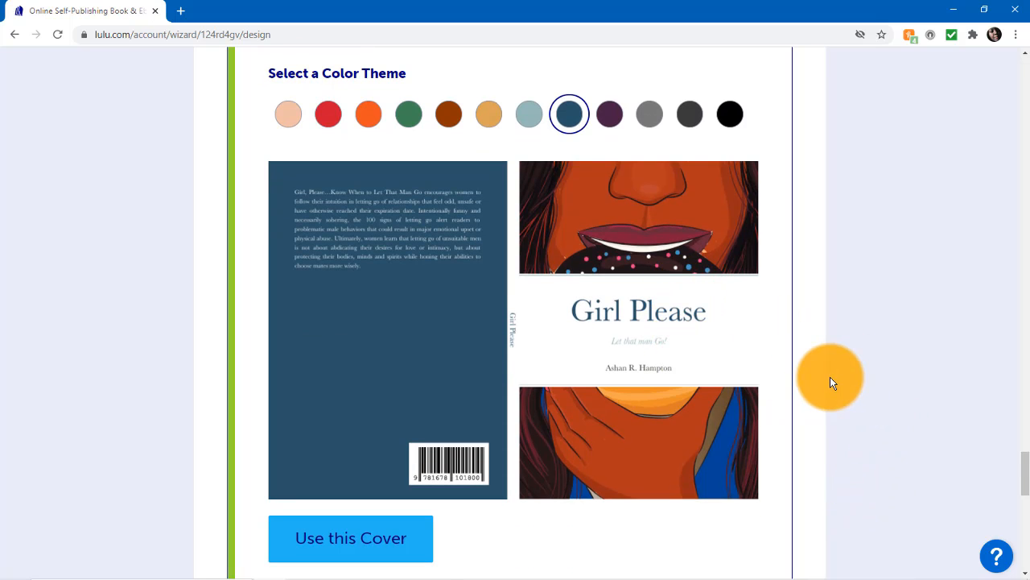
click(611, 121)
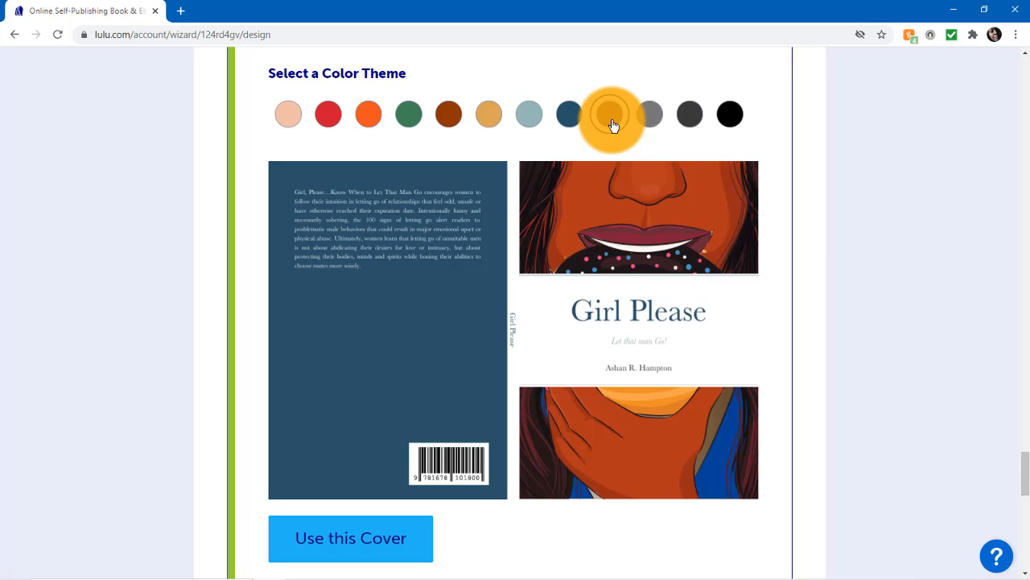
click(612, 114)
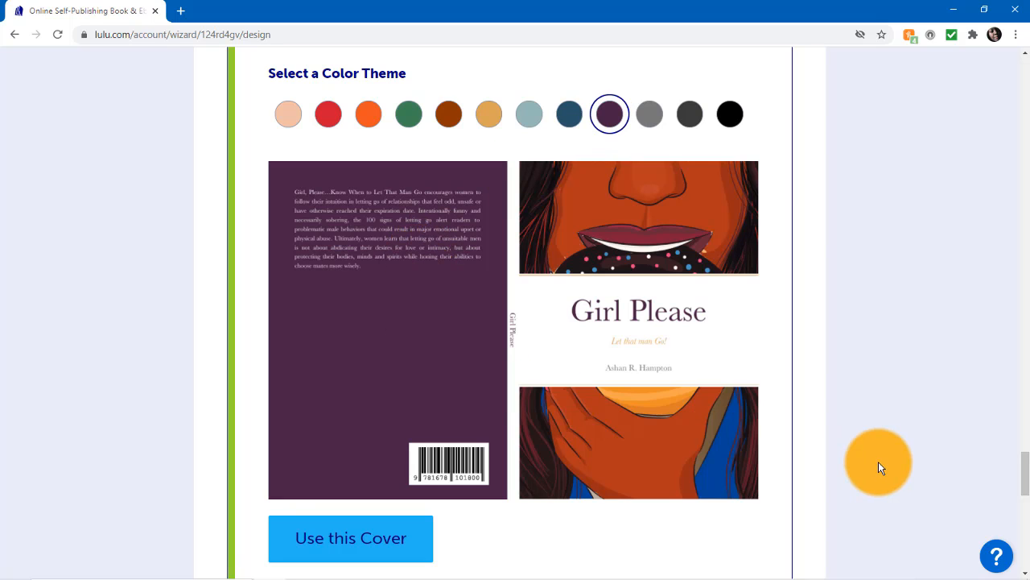
Step: Switch the cover template to Spine image and examine the front, spine and back cover preview
scroll(879, 461, up, 9)
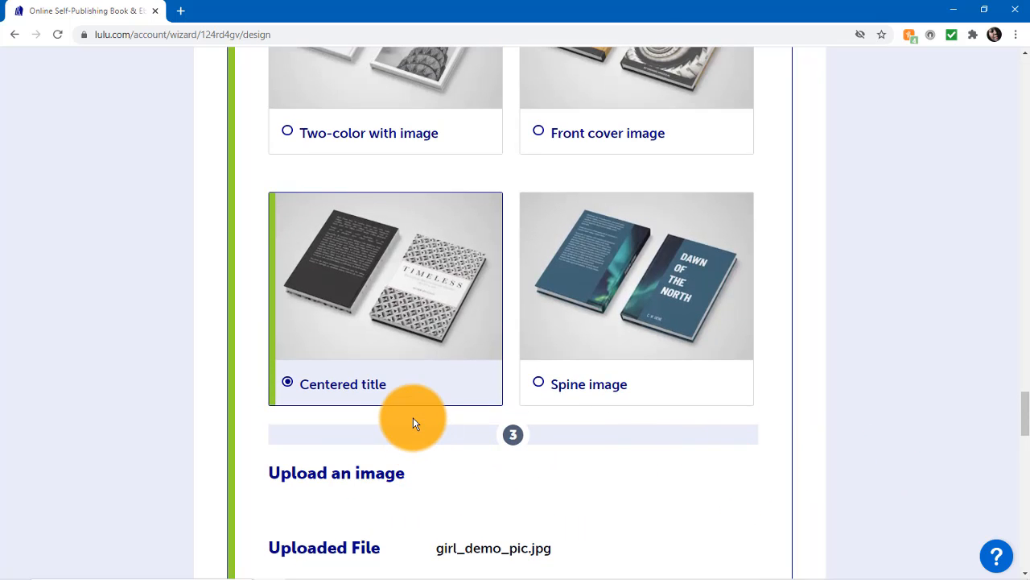
click(541, 386)
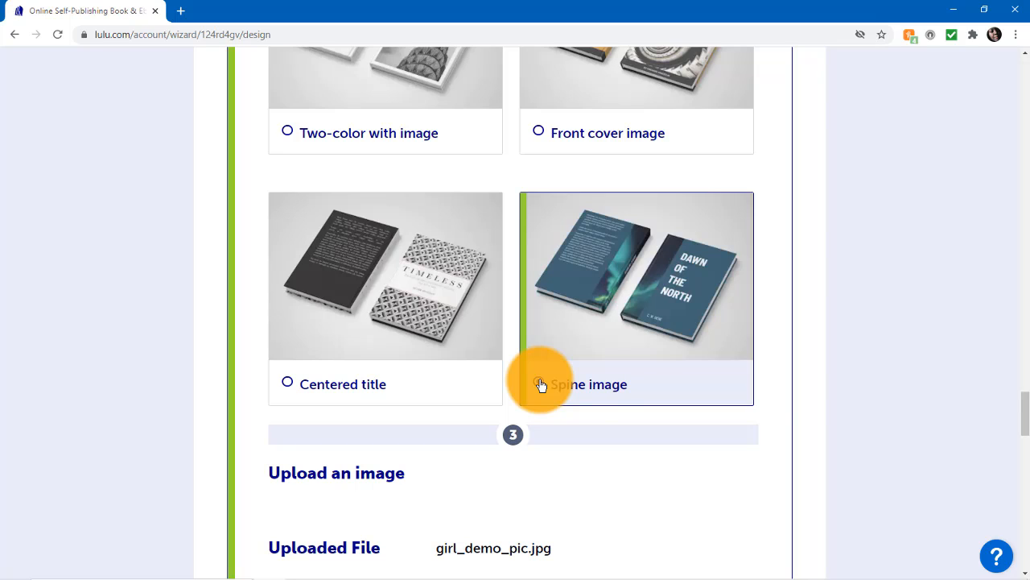
scroll(965, 395, down, 4)
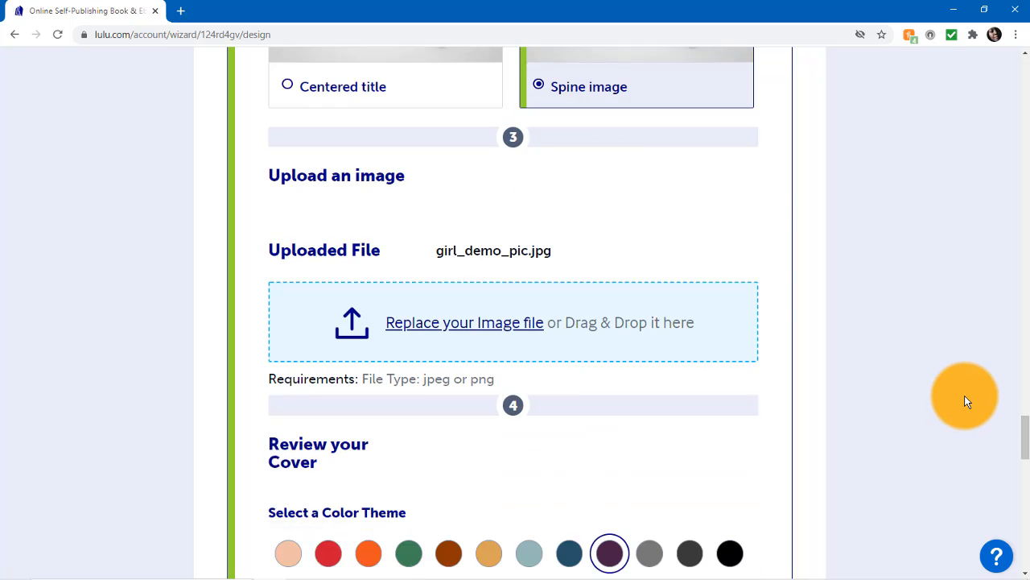
scroll(964, 395, down, 6)
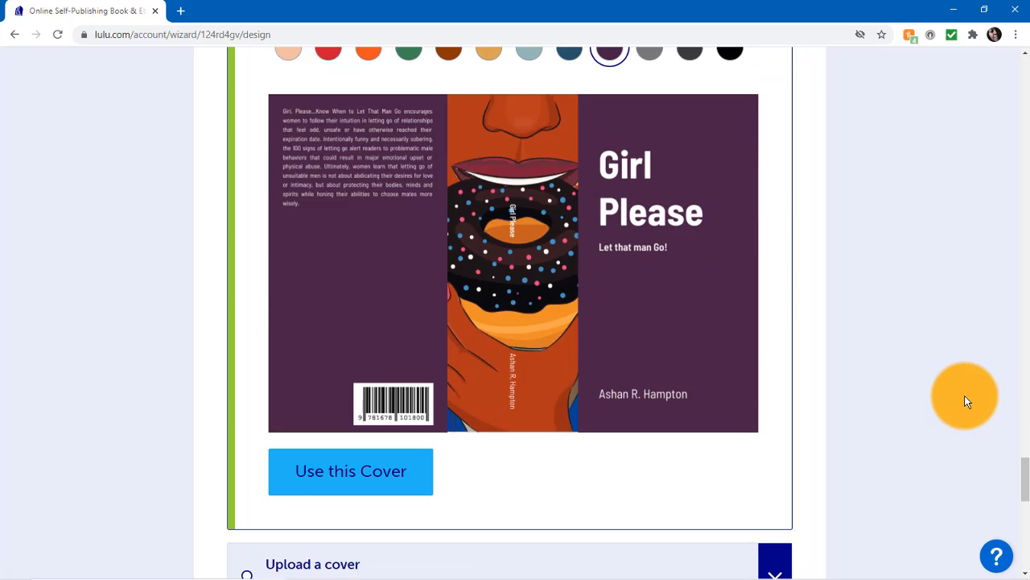
scroll(964, 395, up, 1)
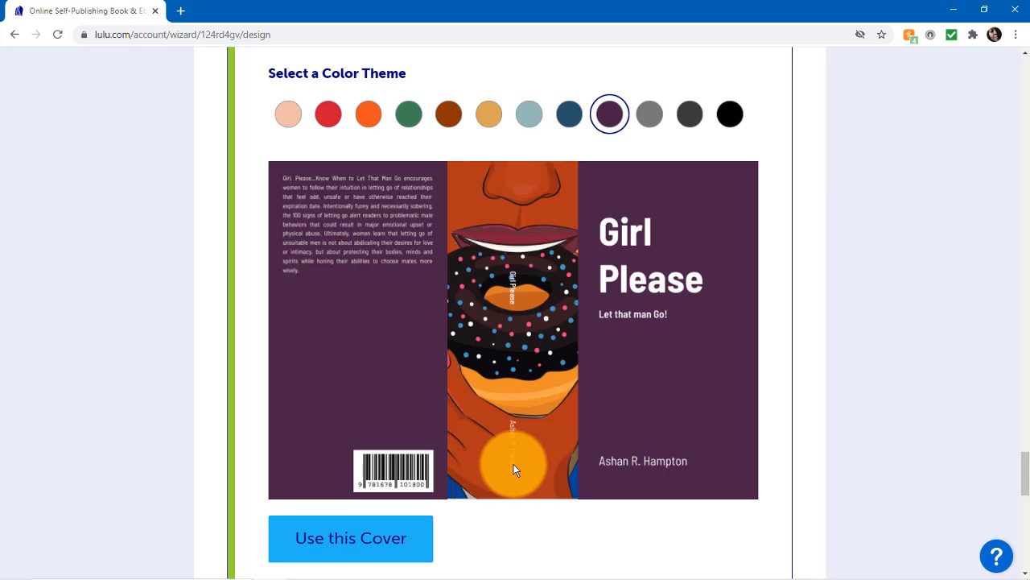
scroll(514, 467, up, 6)
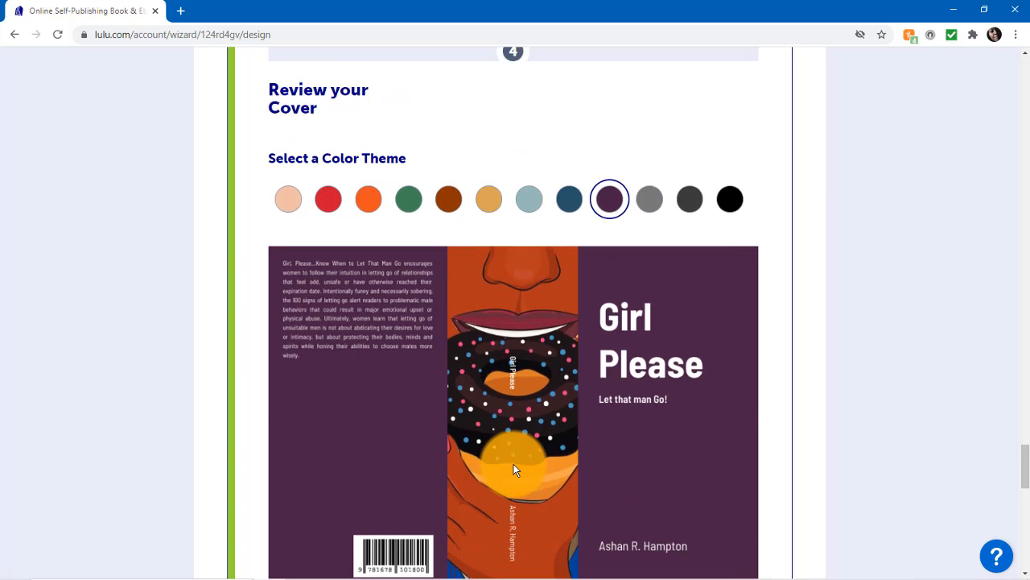
scroll(514, 467, down, 4)
scroll(516, 470, down, 3)
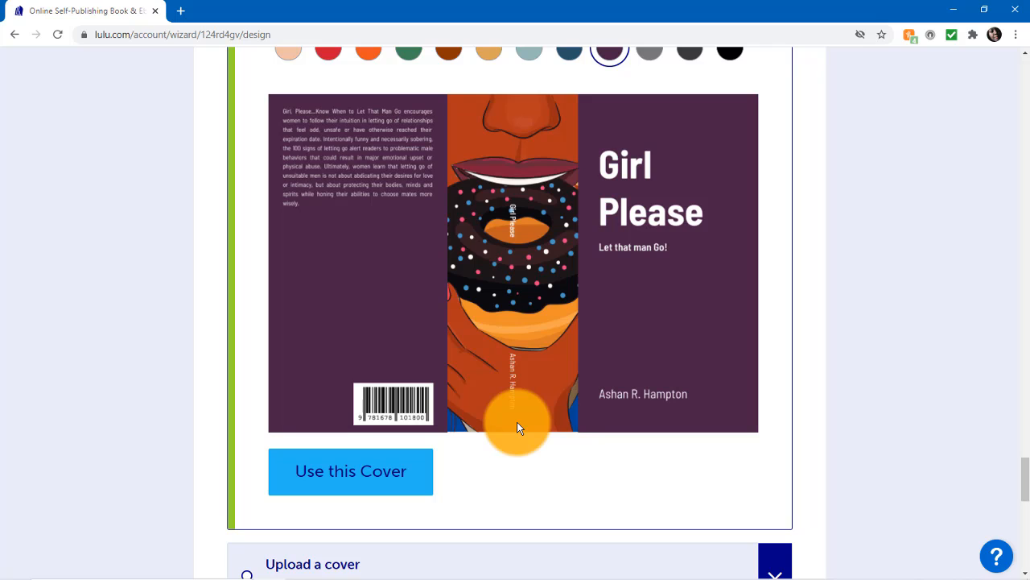
Step: Return to the Front cover image template with the dark blue color theme and apply it as the book's cover
scroll(837, 401, up, 1)
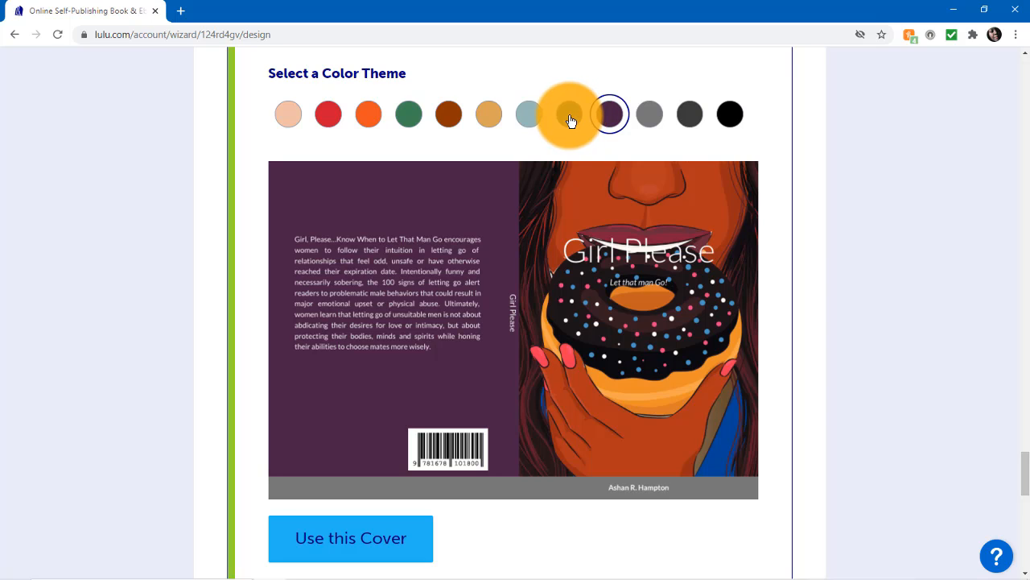
click(570, 118)
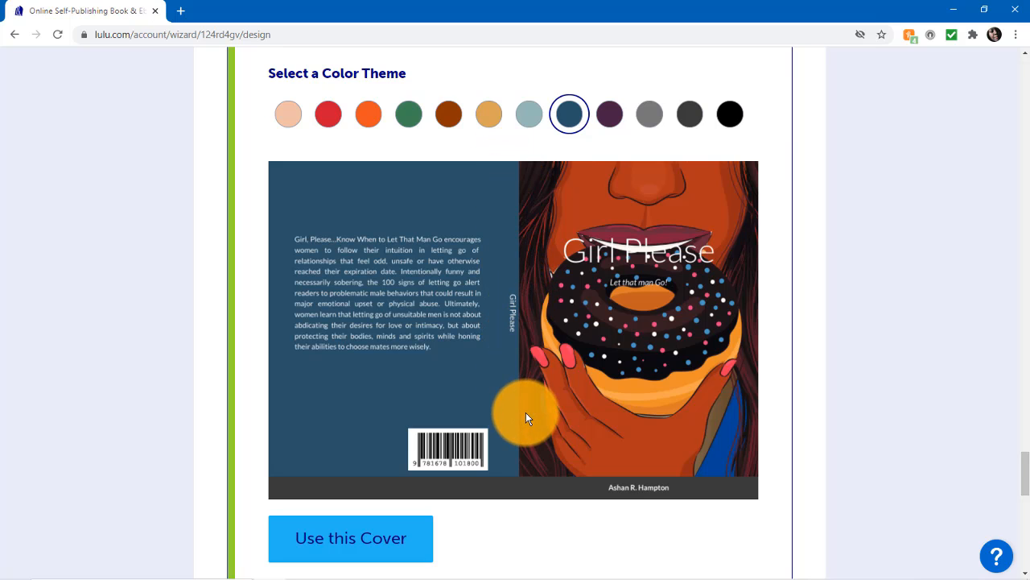
scroll(538, 416, down, 1)
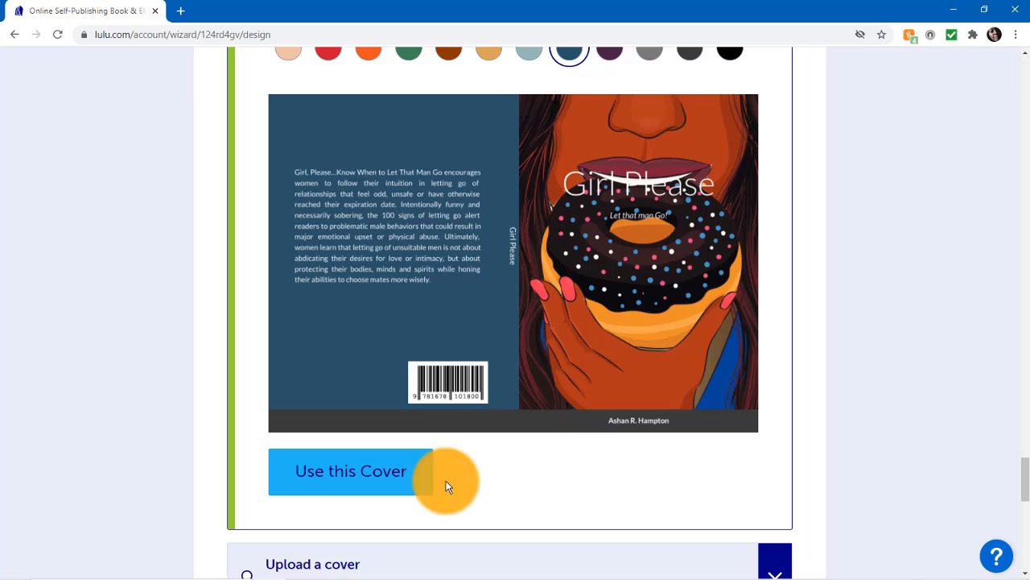
click(339, 474)
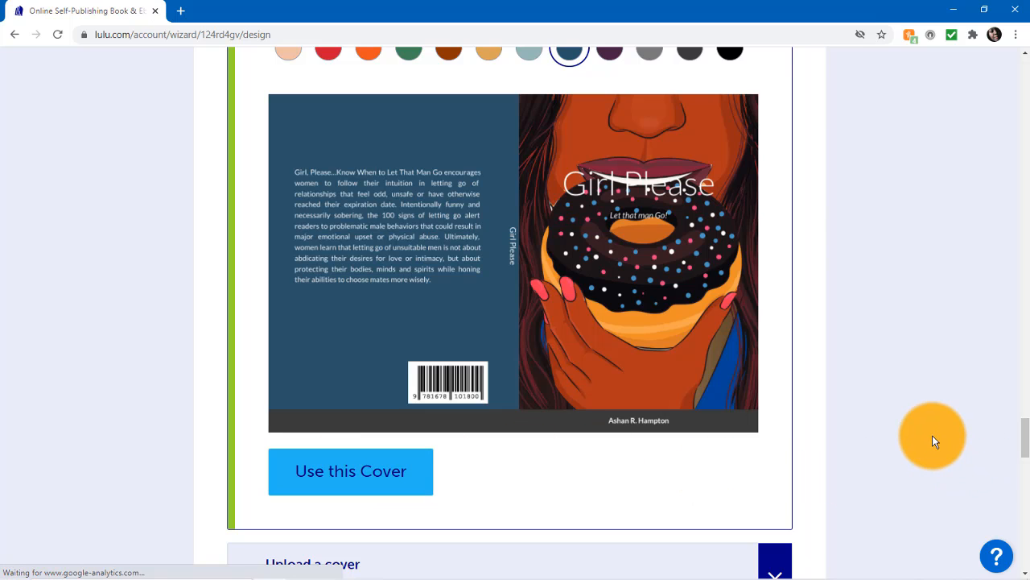
Step: Examine the book preview of the cover with its margin, bleed, folds and trim guides, and the notes on full bleed and print-ready files
scroll(934, 441, down, 2)
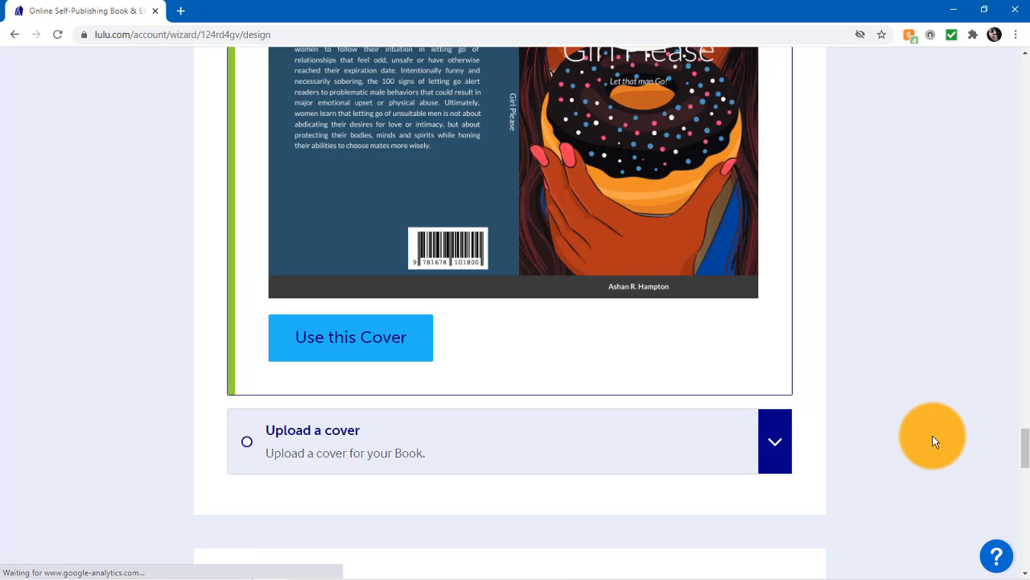
scroll(934, 442, down, 5)
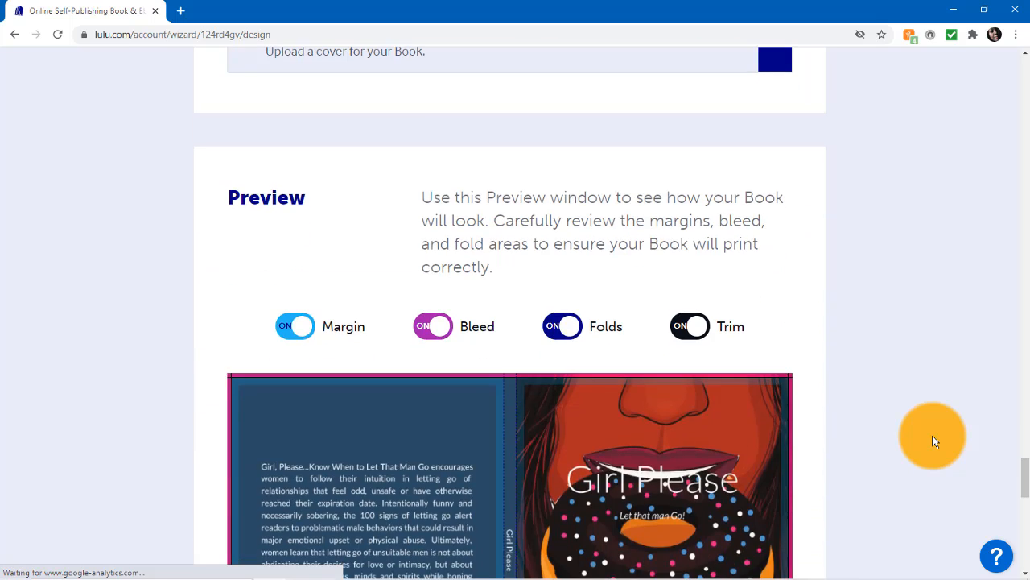
scroll(934, 441, down, 2)
scroll(934, 441, down, 1)
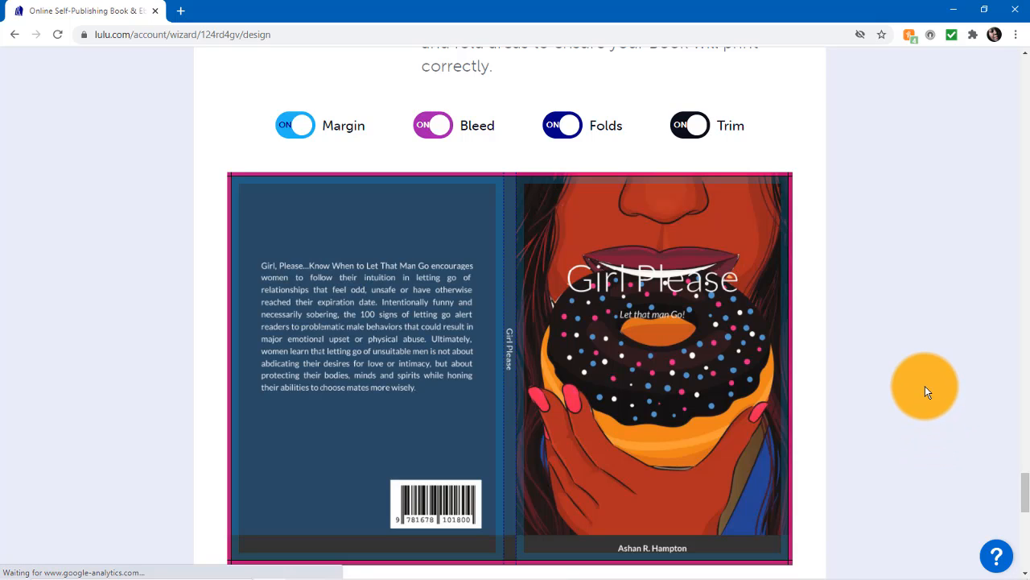
scroll(925, 387, down, 1)
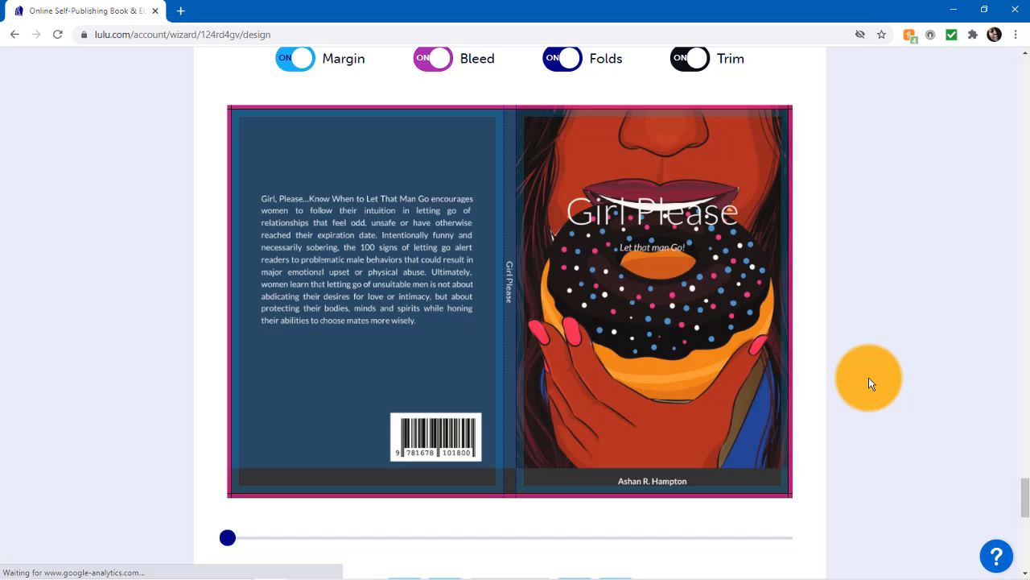
scroll(869, 383, down, 5)
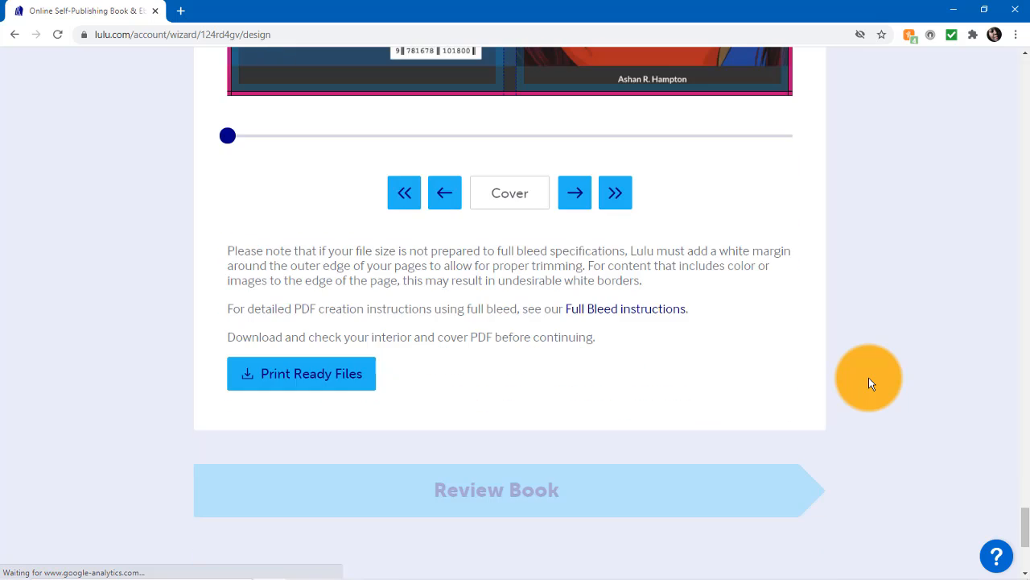
Step: Review the cover design settings, from the color theme and template choice back to the title, subtitle, contributor and description fields
scroll(869, 383, up, 10)
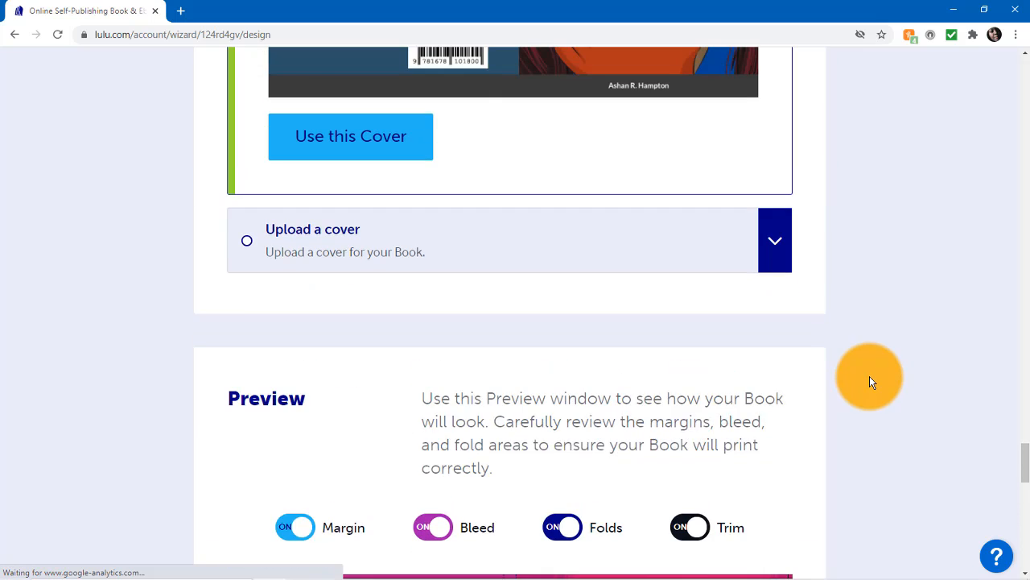
scroll(870, 378, up, 13)
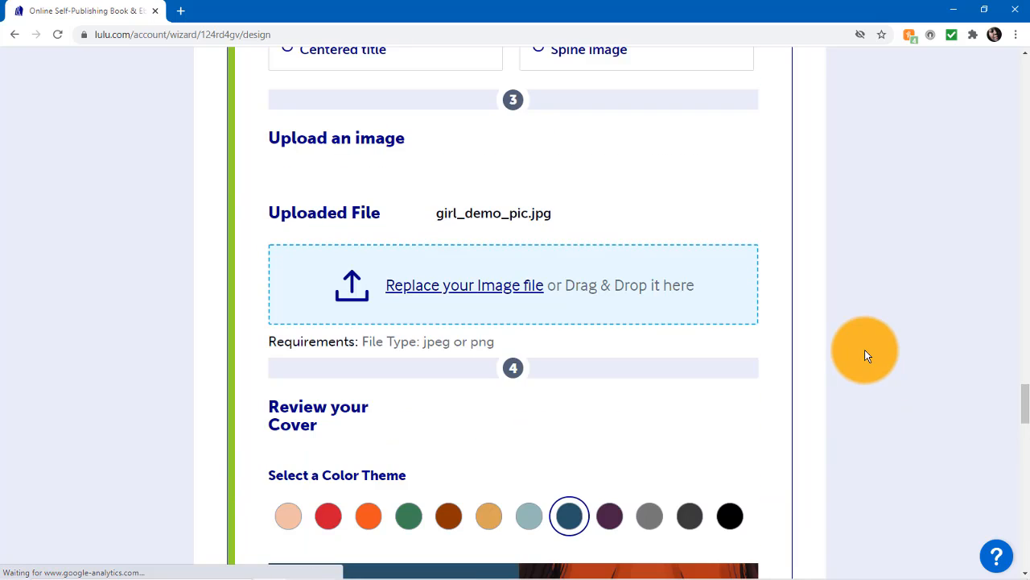
scroll(866, 355, up, 9)
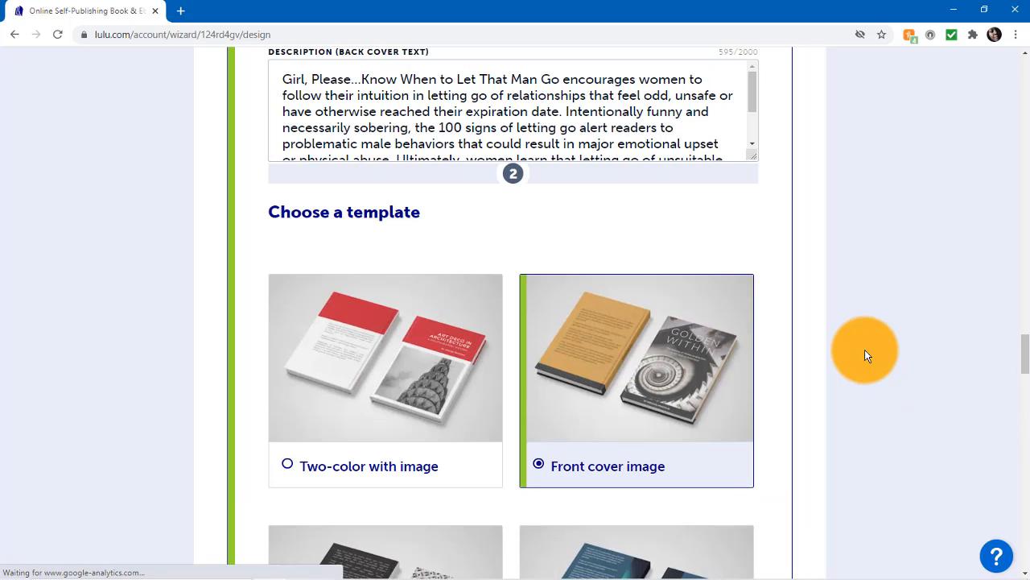
scroll(865, 355, up, 2)
scroll(864, 354, down, 3)
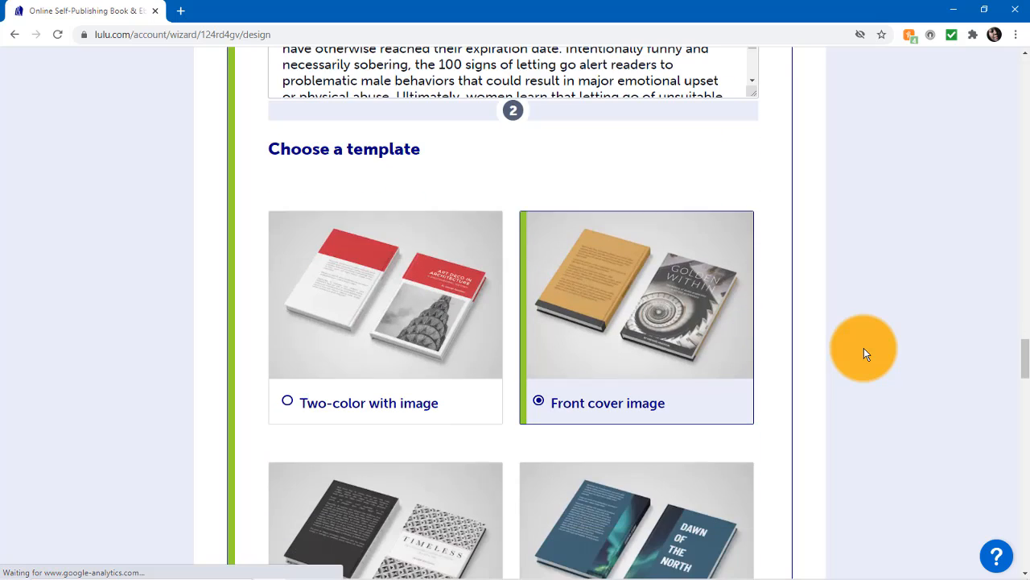
scroll(864, 348, down, 2)
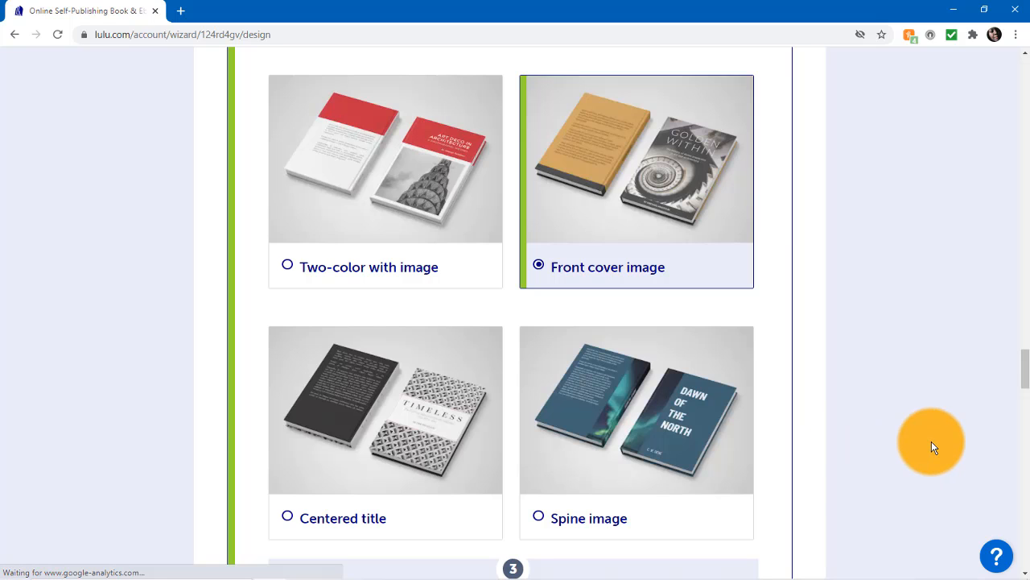
scroll(932, 441, up, 8)
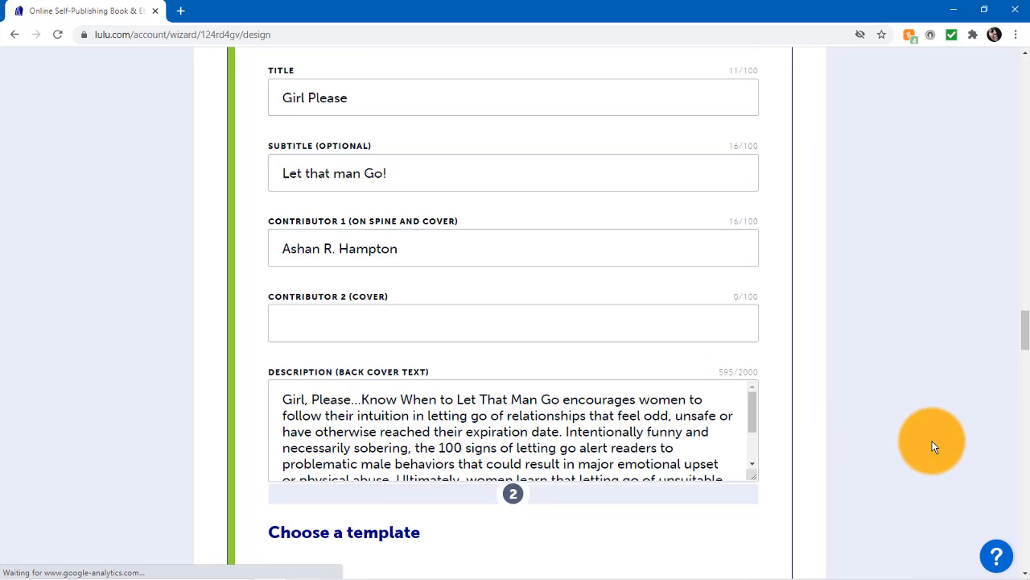
scroll(931, 445, up, 3)
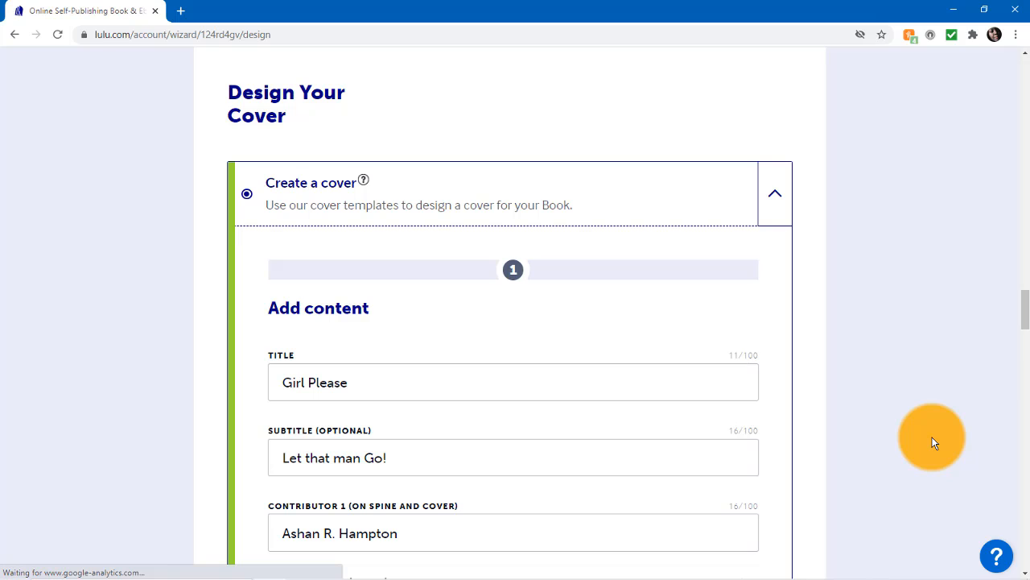